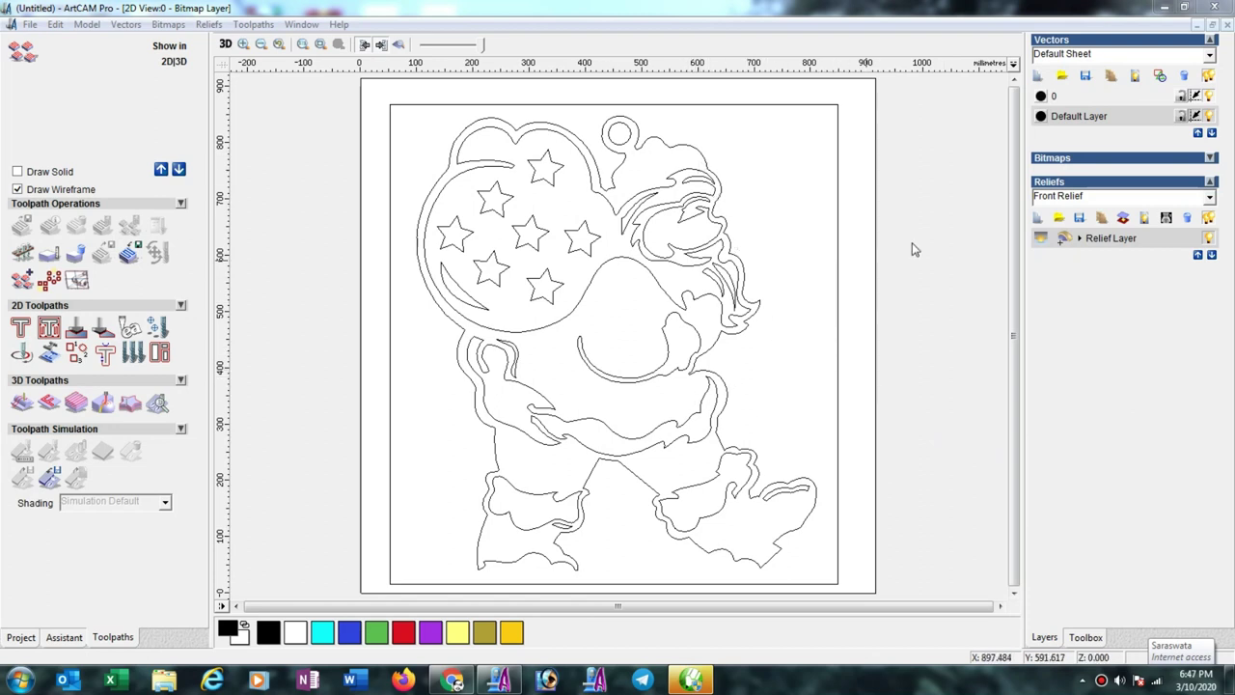
- Fit the whole sheet in view and box-select all the Santa cutout vectors
scroll(667, 212, down, 2)
drag(459, 186, 808, 514)
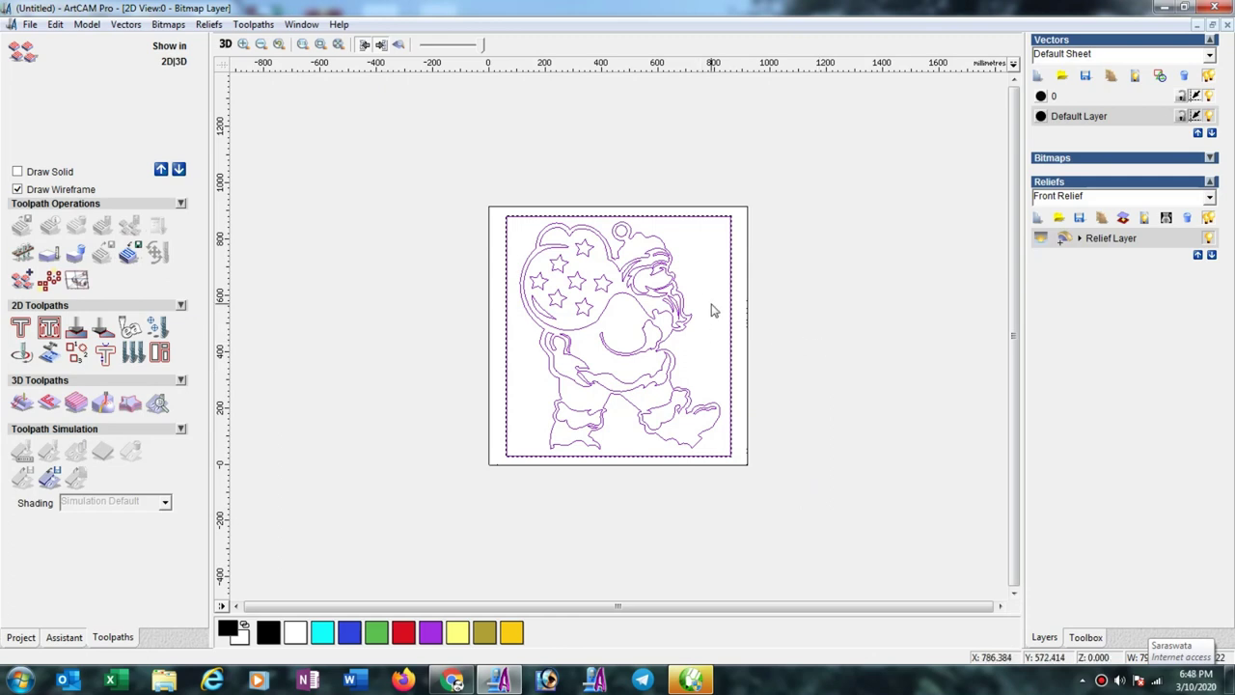
click(753, 309)
scroll(753, 309, up, 3)
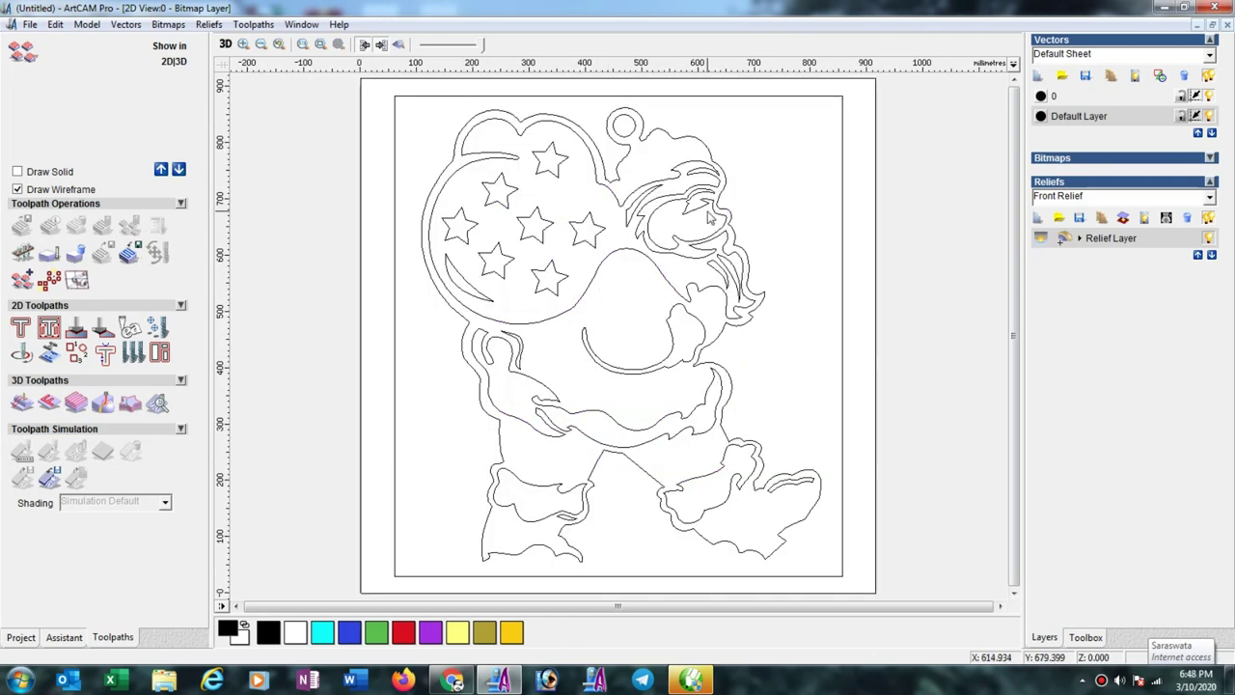
scroll(683, 232, up, 3)
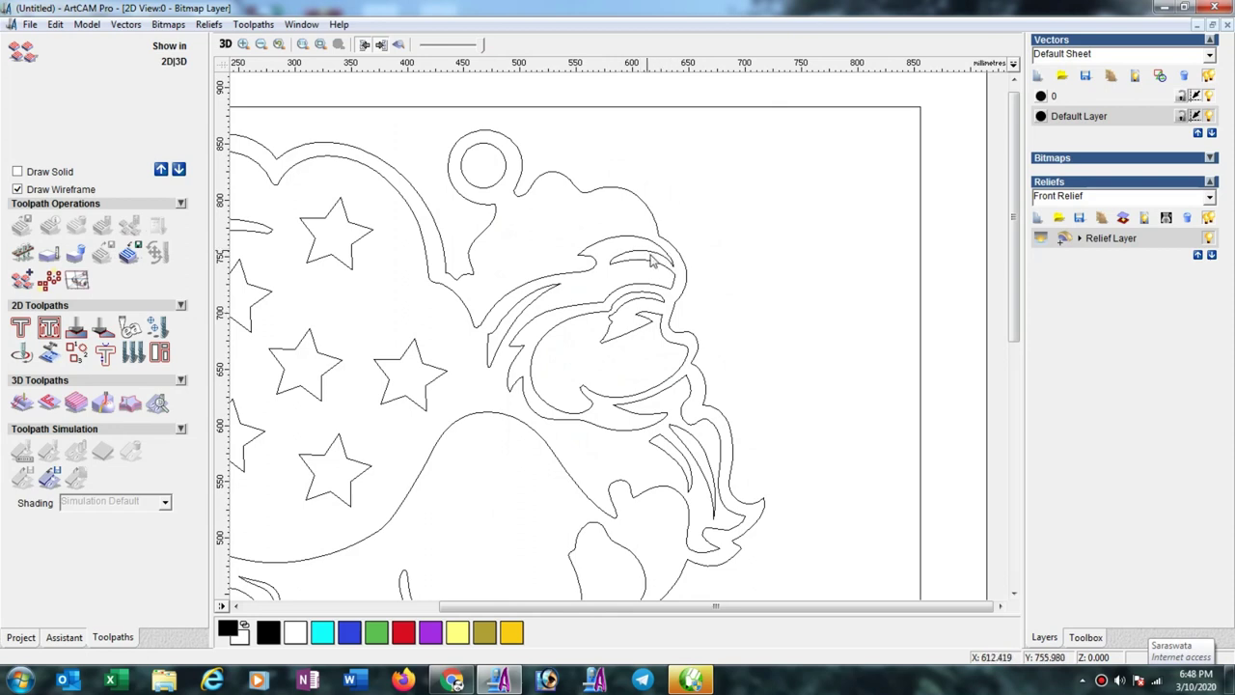
scroll(665, 262, up, 1)
scroll(668, 272, up, 1)
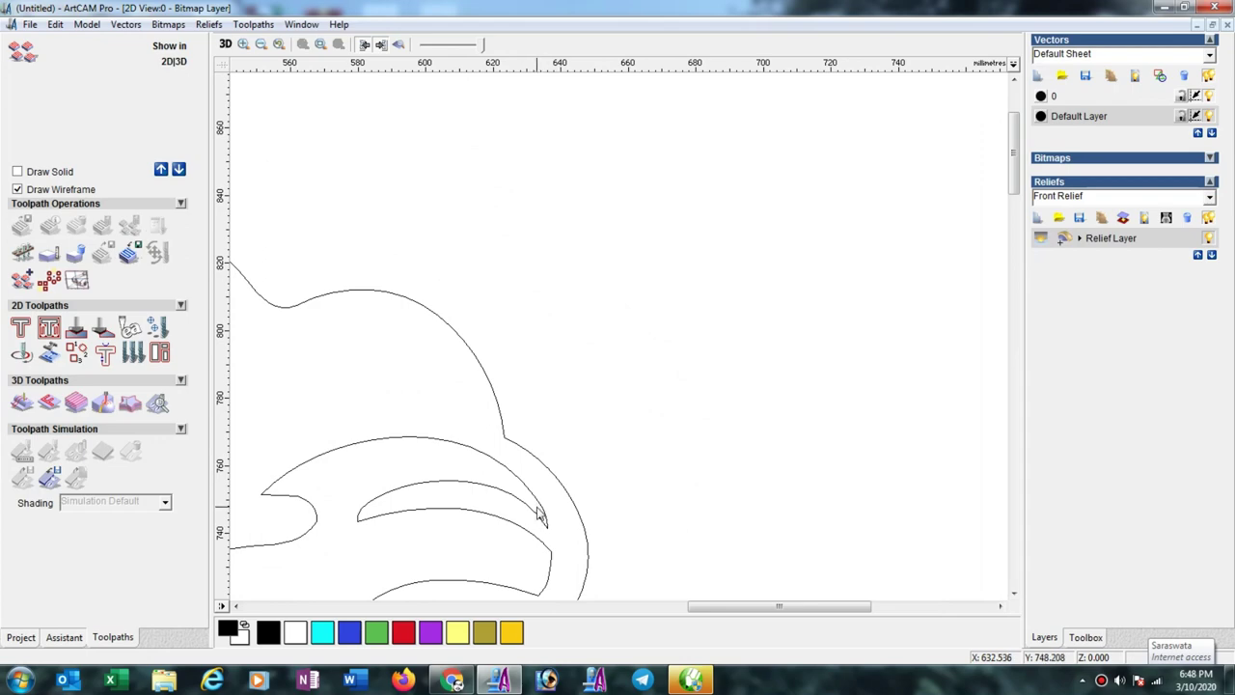
key(F2)
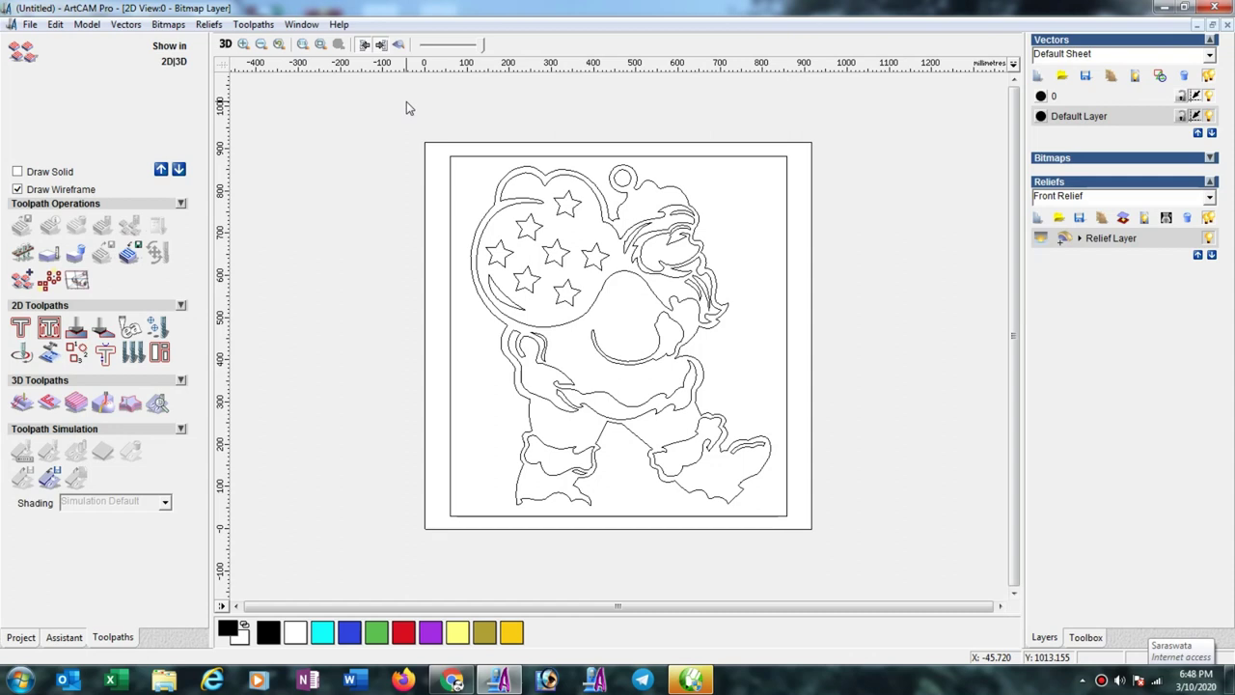
drag(406, 108, 860, 593)
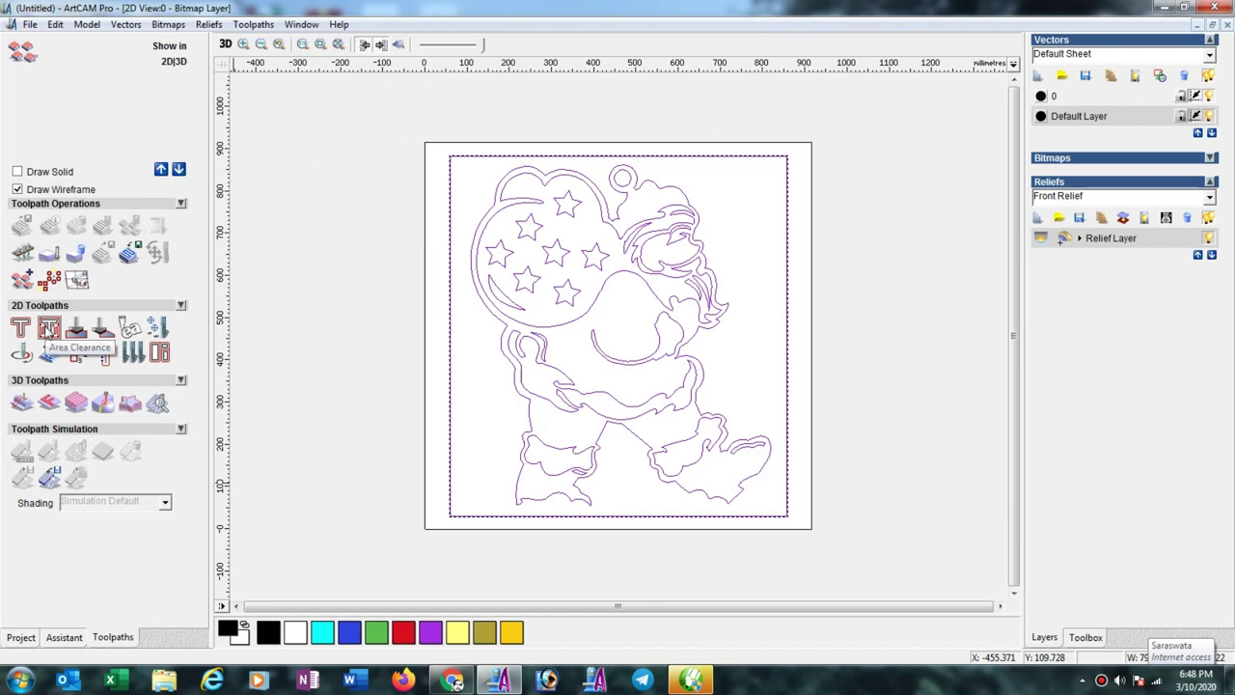
- Start a 2D Area Clearance with finish depth 6 and inspect the End Mill 4 mm parameters
click(48, 330)
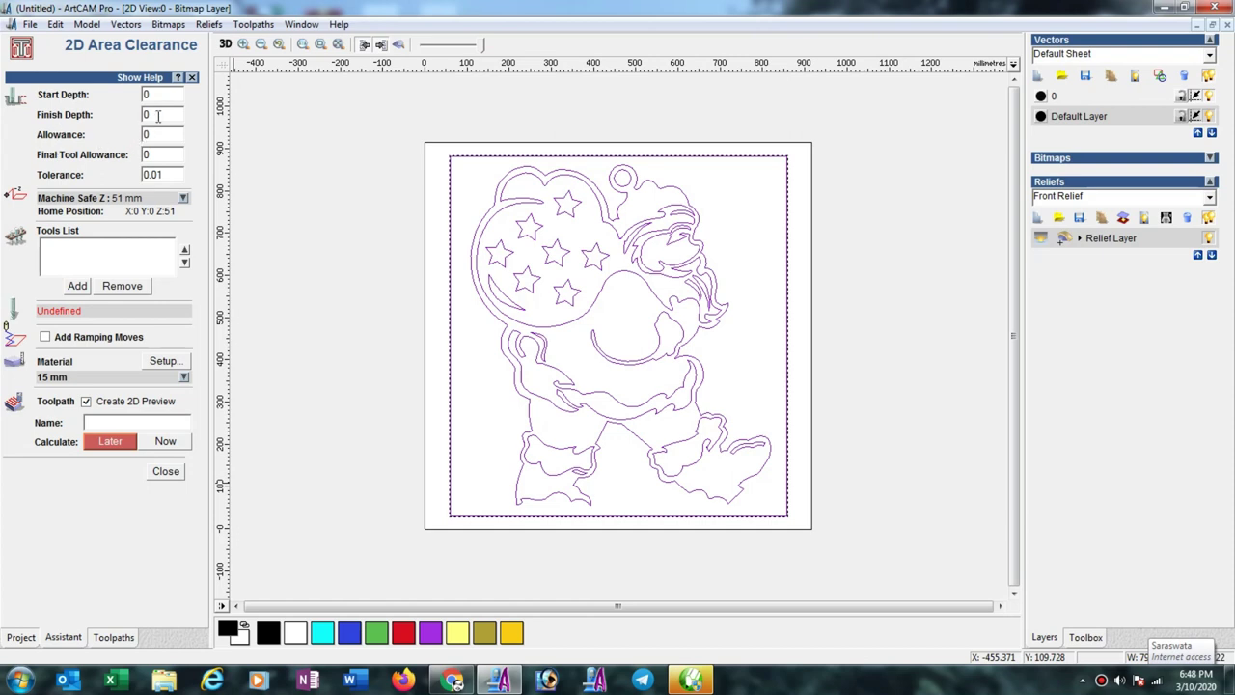
drag(158, 115, 136, 121)
text(6)
click(77, 285)
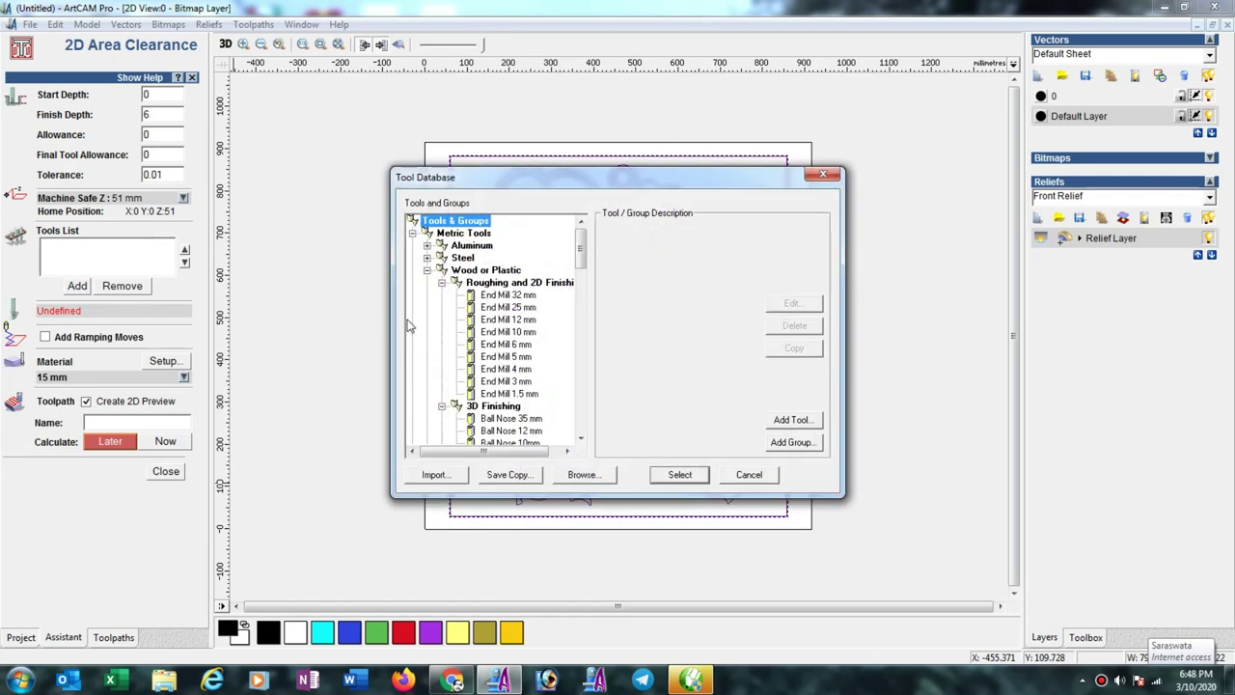
scroll(585, 256, down, 1)
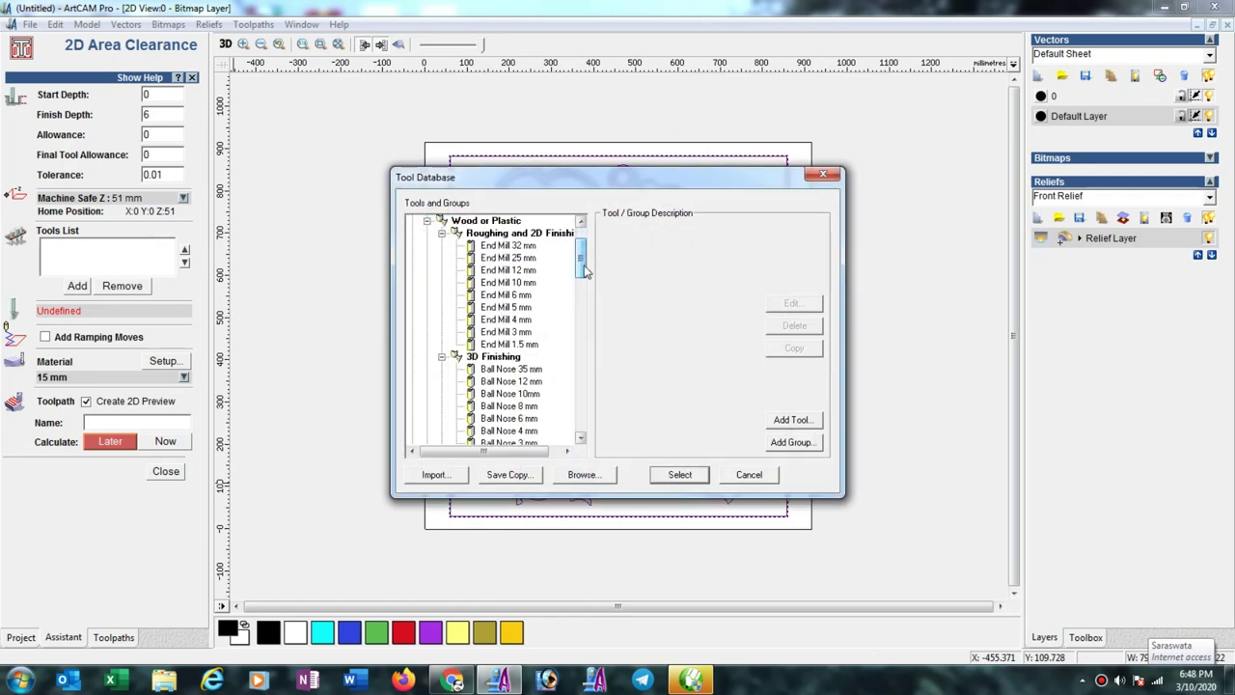
click(524, 322)
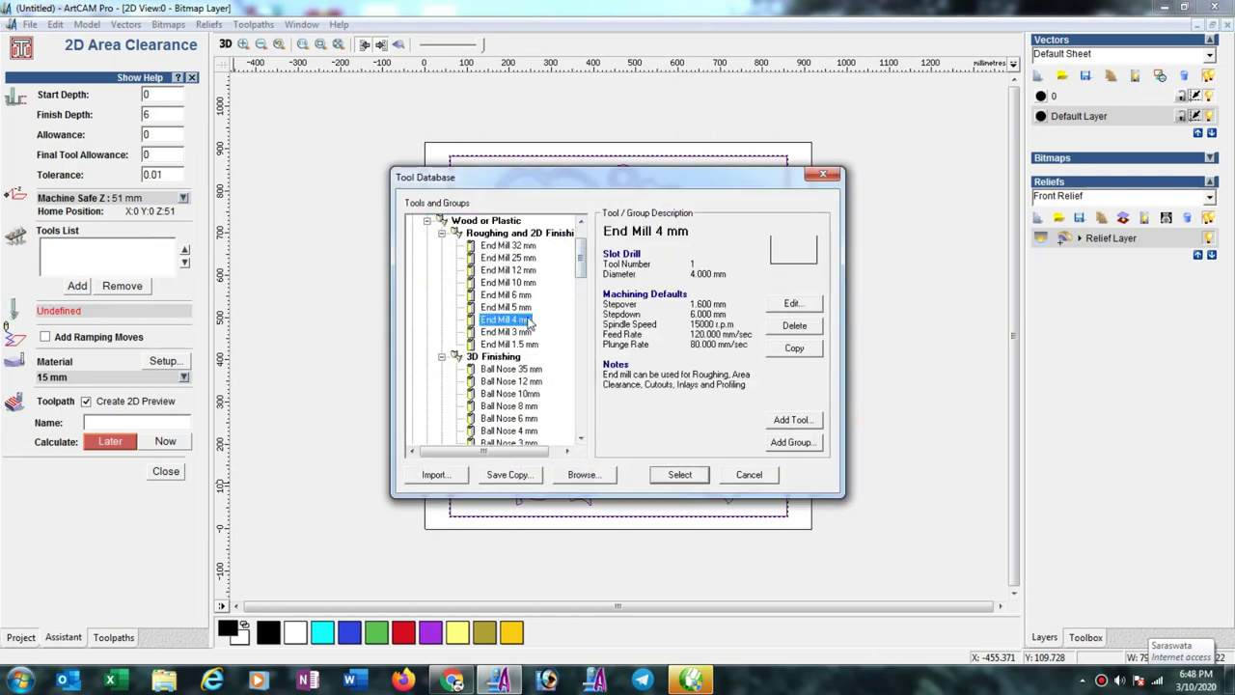
click(792, 303)
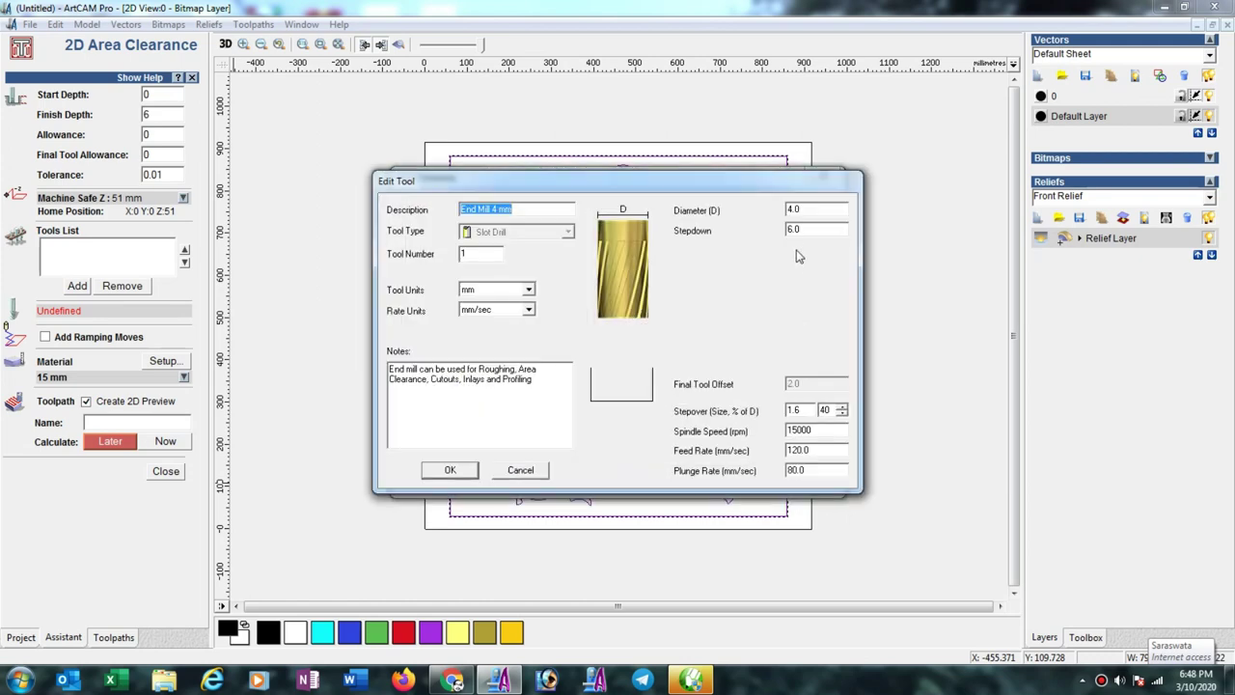
click(521, 470)
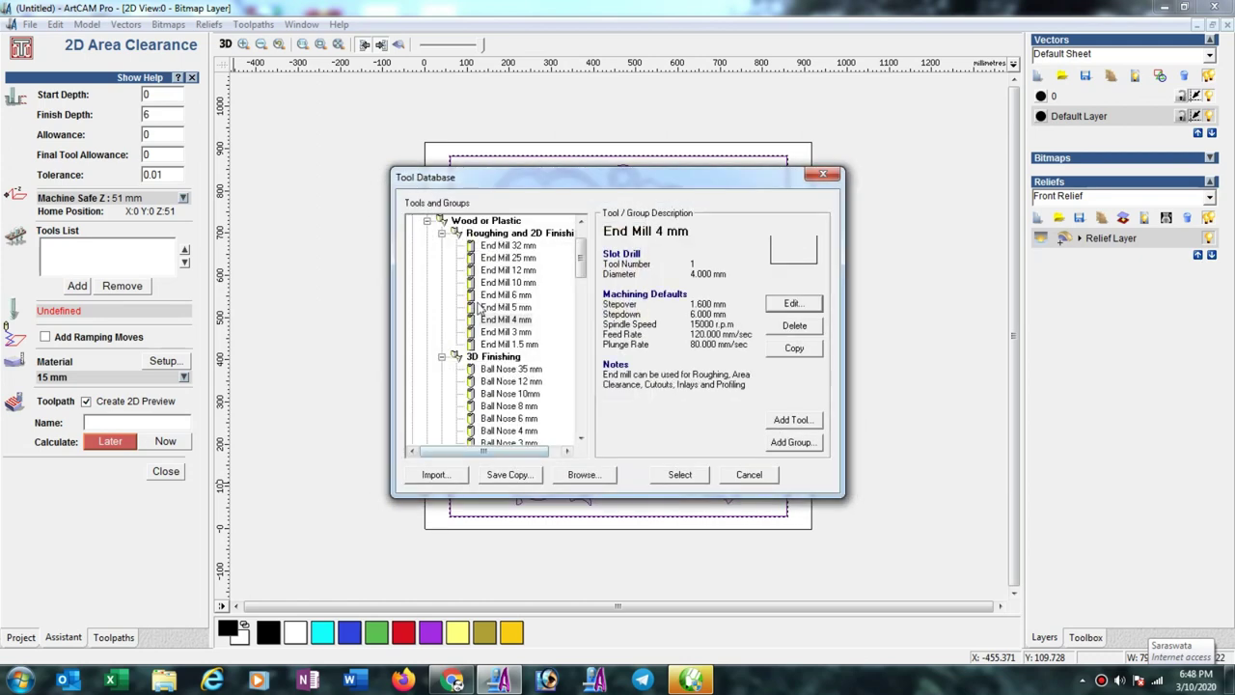
- Inspect the End Mill 6 mm parameters, then close the tool database and setup unchanged
click(510, 296)
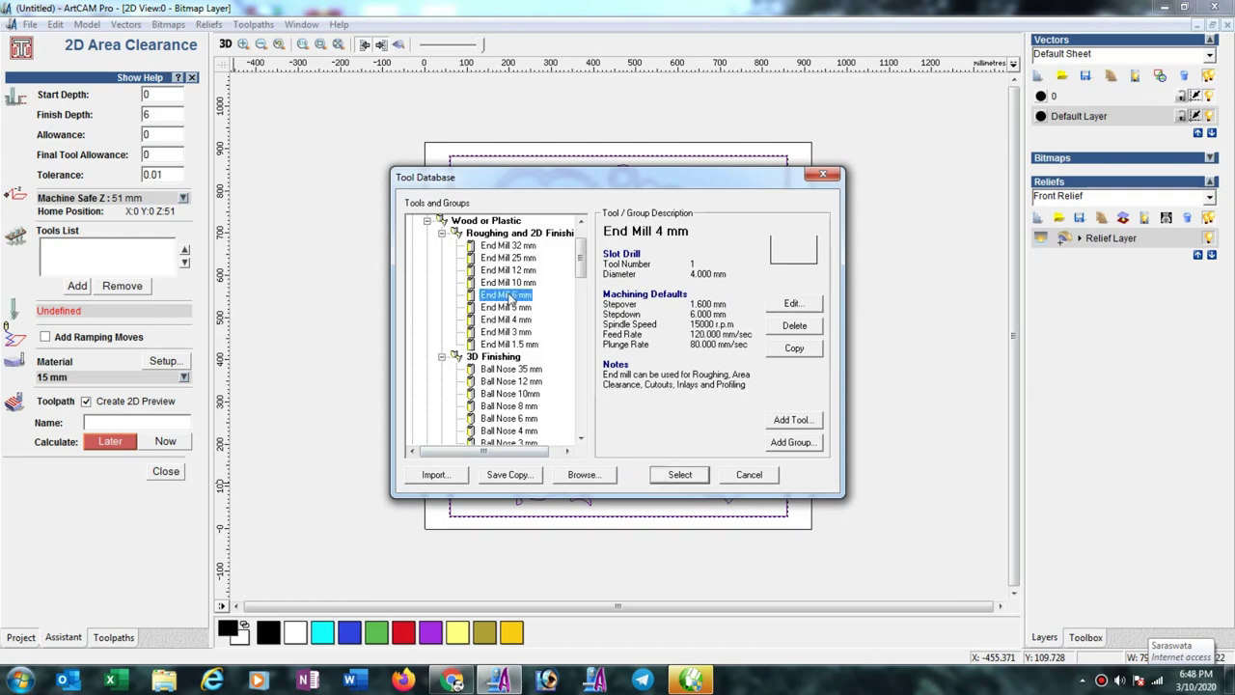
click(809, 303)
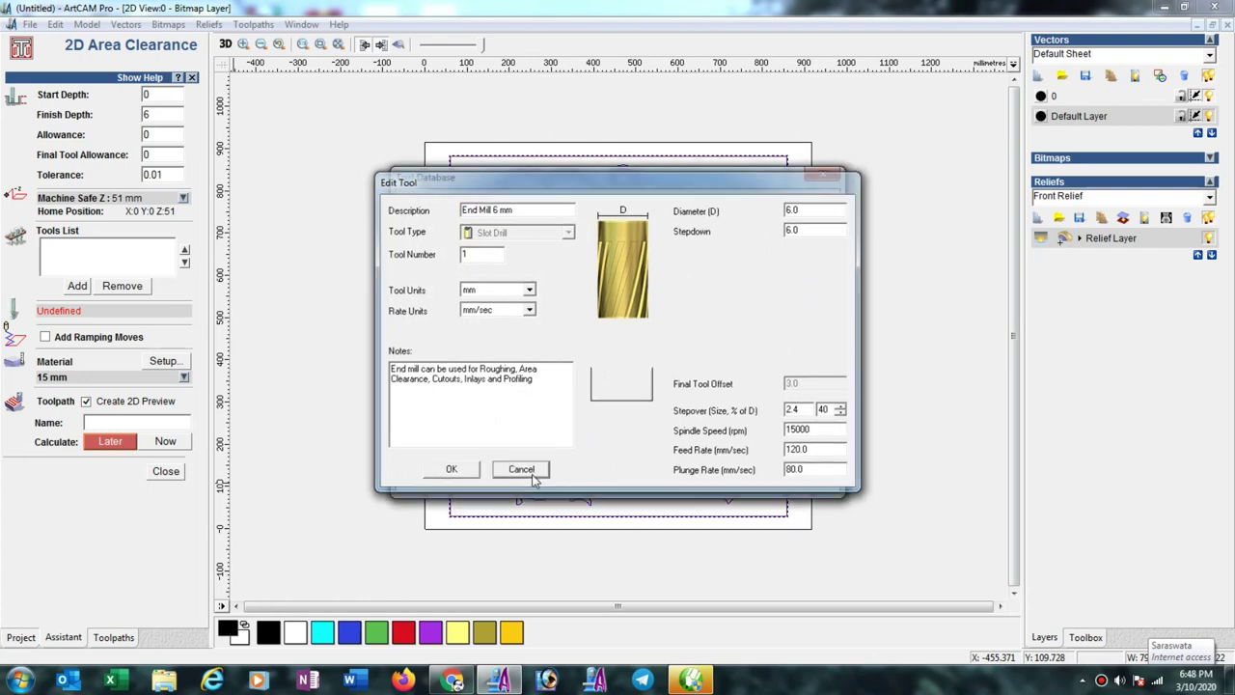
click(521, 470)
click(751, 473)
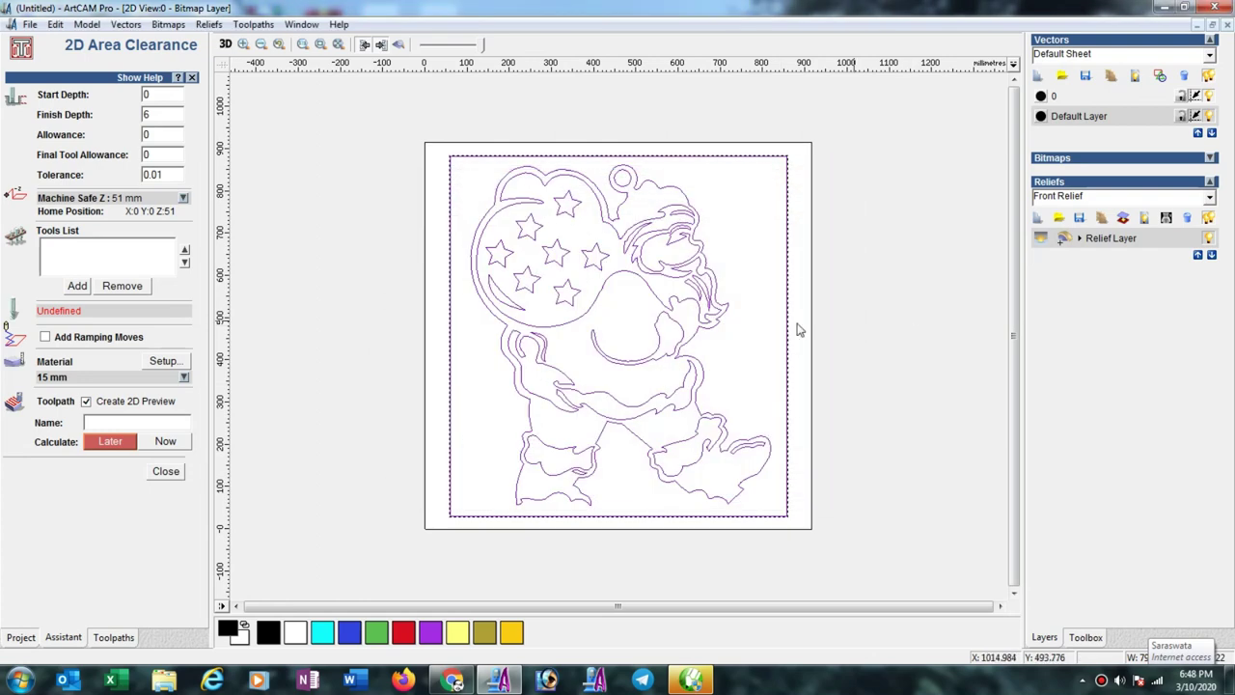
click(165, 471)
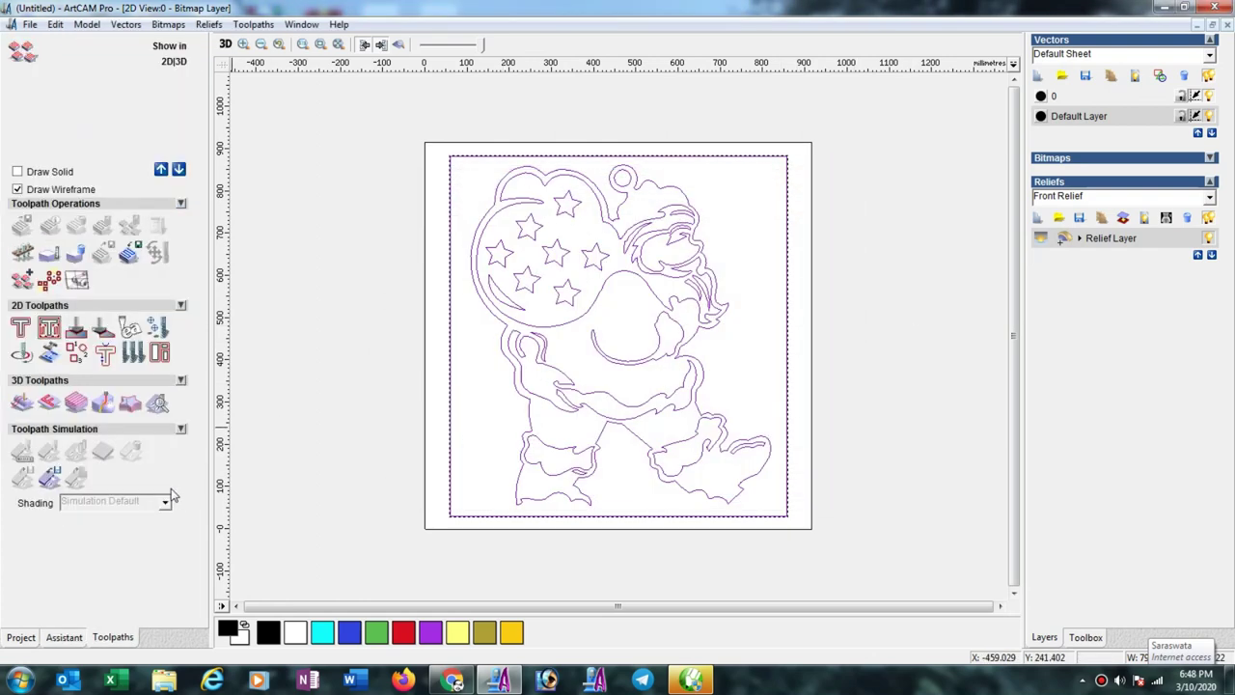
- Zoom into Santa's head and draw a small circle at the curl's pointed tip
click(61, 639)
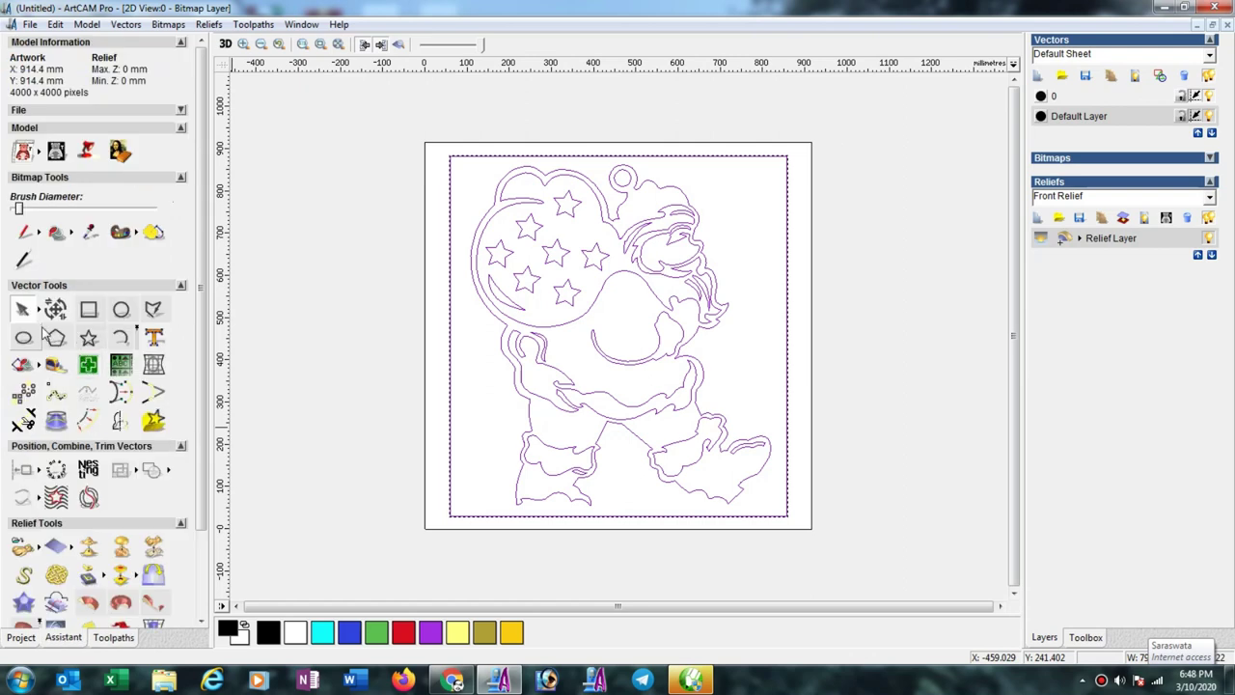
click(116, 314)
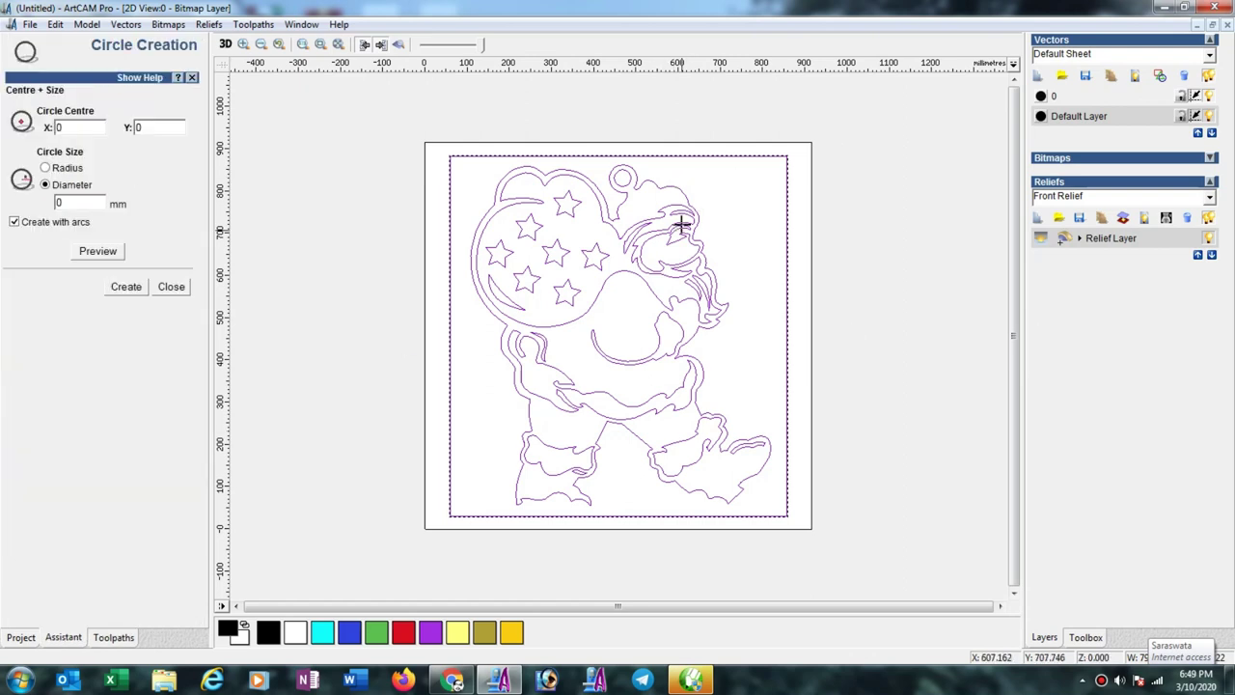
click(244, 45)
drag(645, 205, 683, 241)
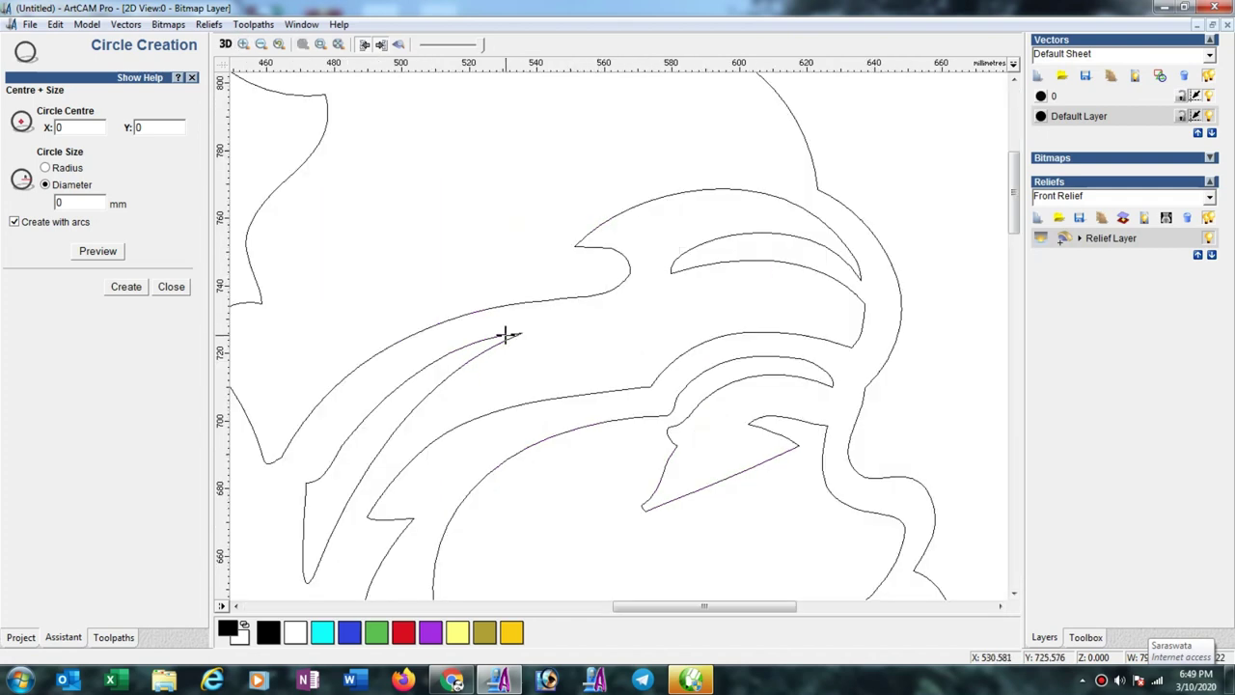
click(508, 333)
drag(824, 348, 832, 356)
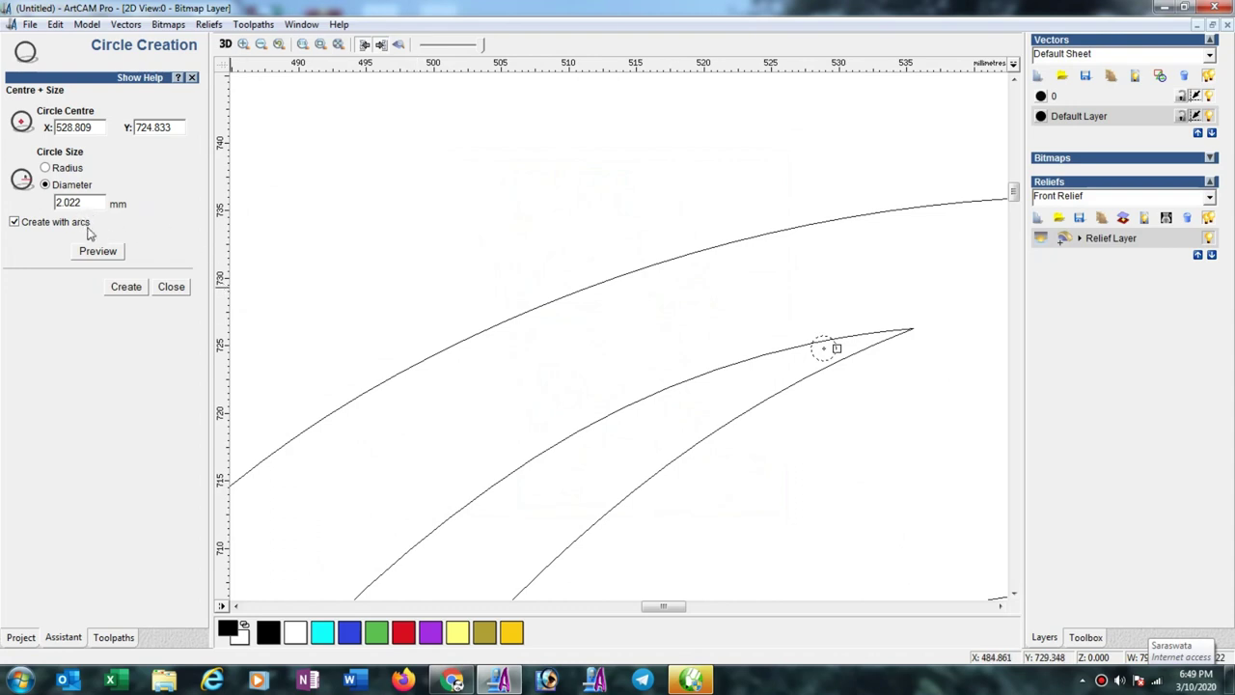
click(138, 296)
click(171, 286)
- Move the circle left into place between the two curves, then deselect it
scroll(855, 367, up, 3)
scroll(432, 297, down, 2)
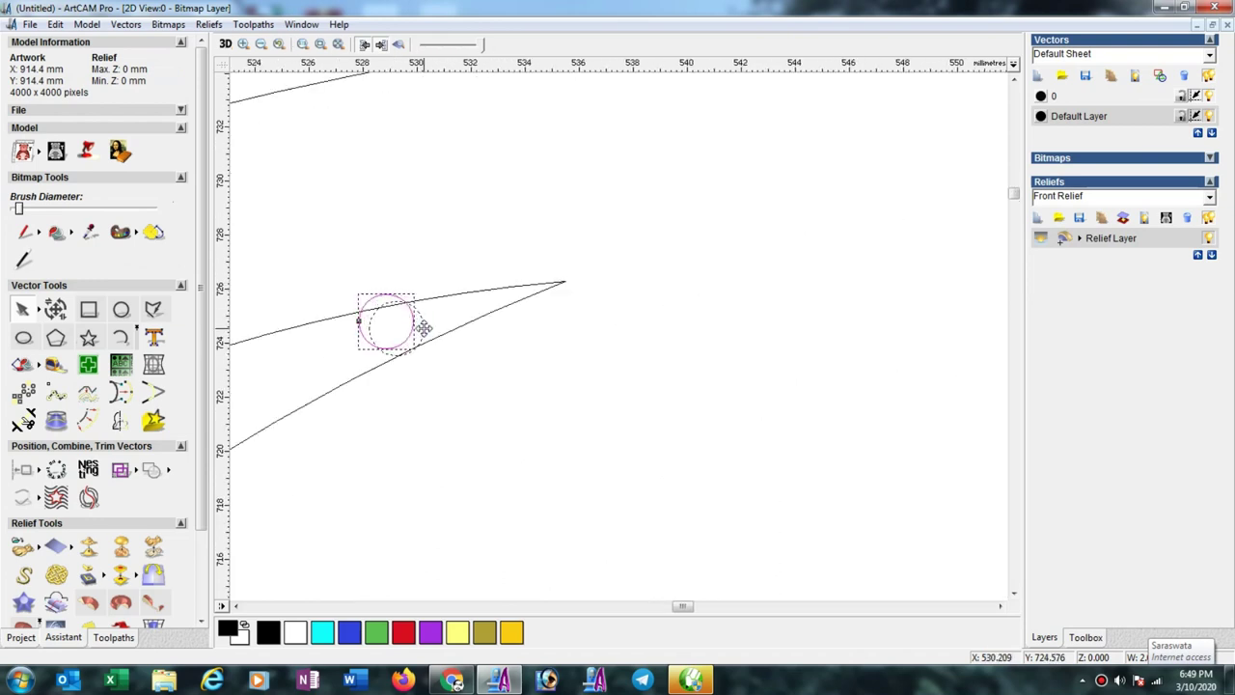
drag(423, 327, 423, 335)
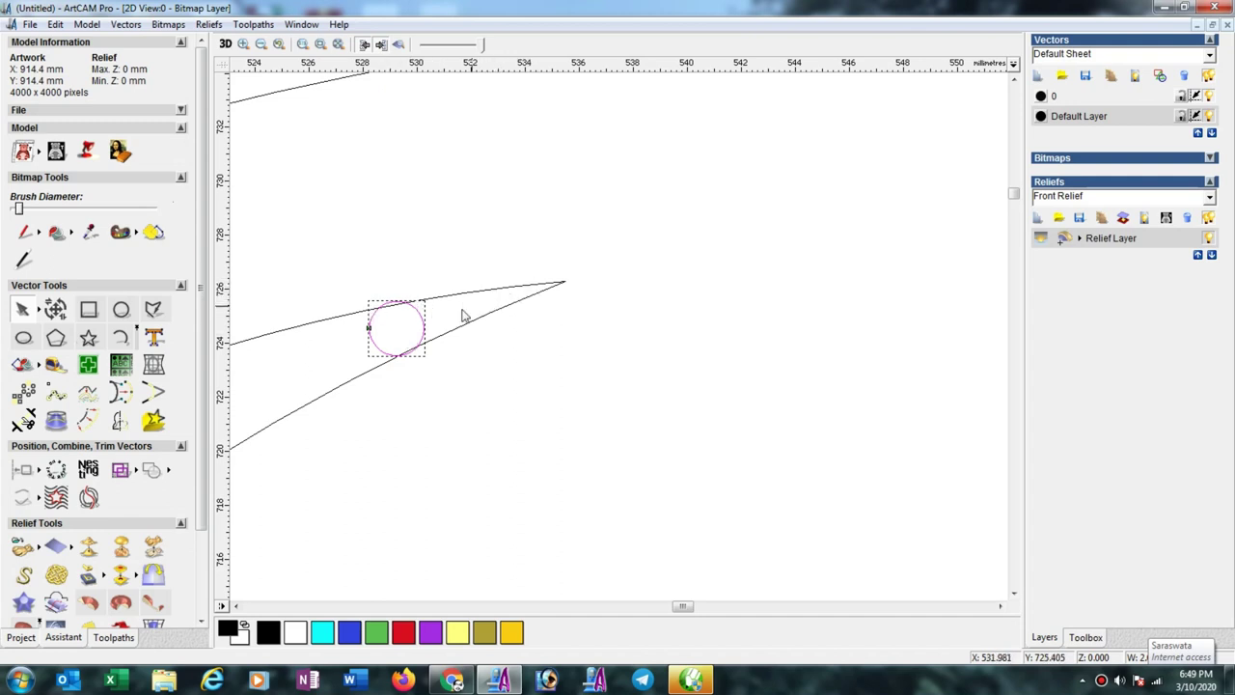
drag(385, 335, 341, 348)
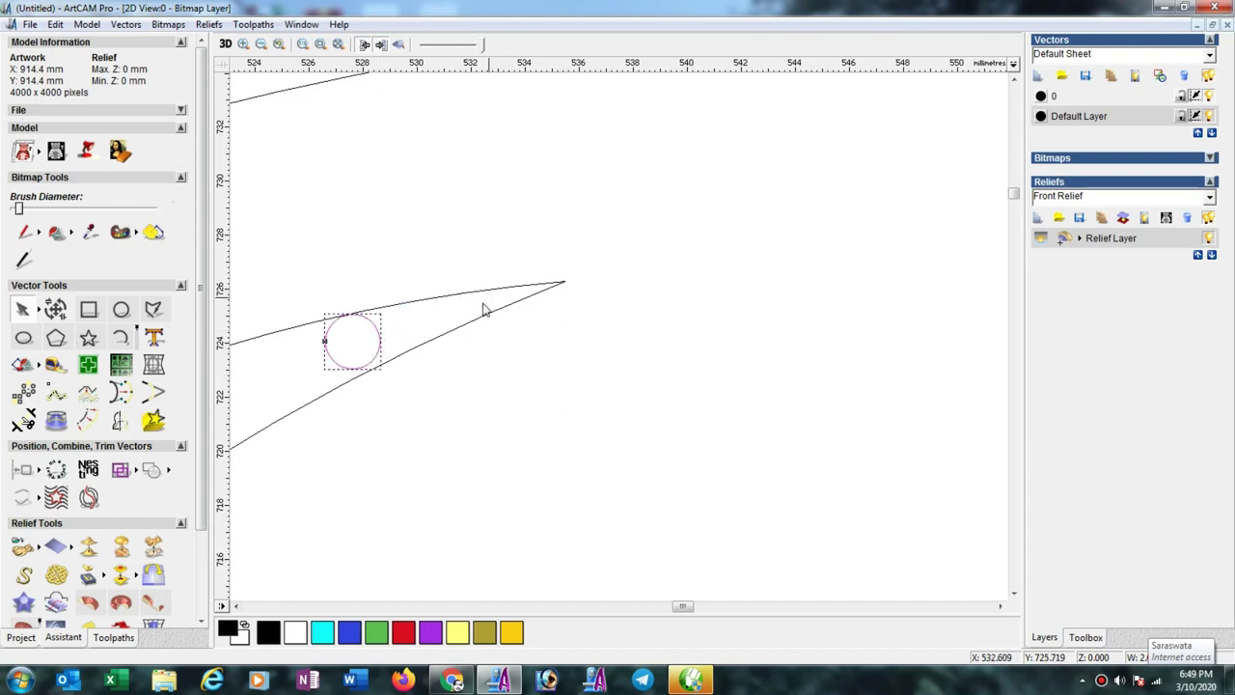
scroll(487, 307, down, 3)
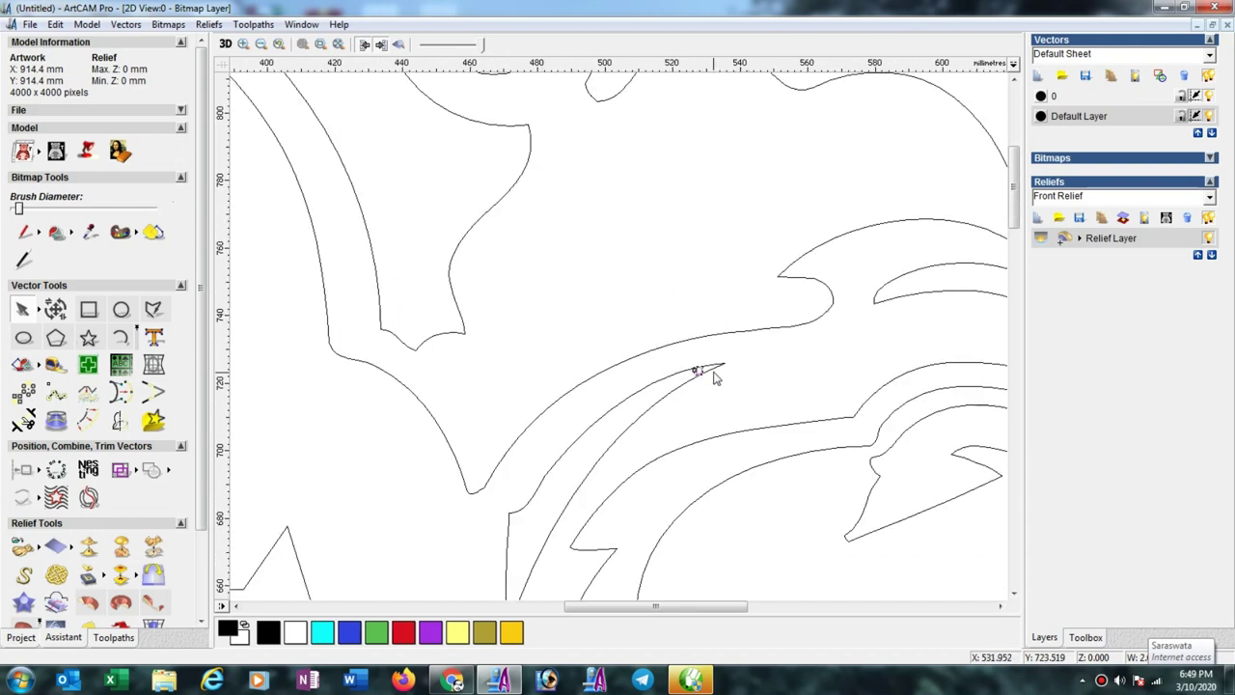
scroll(708, 372, up, 2)
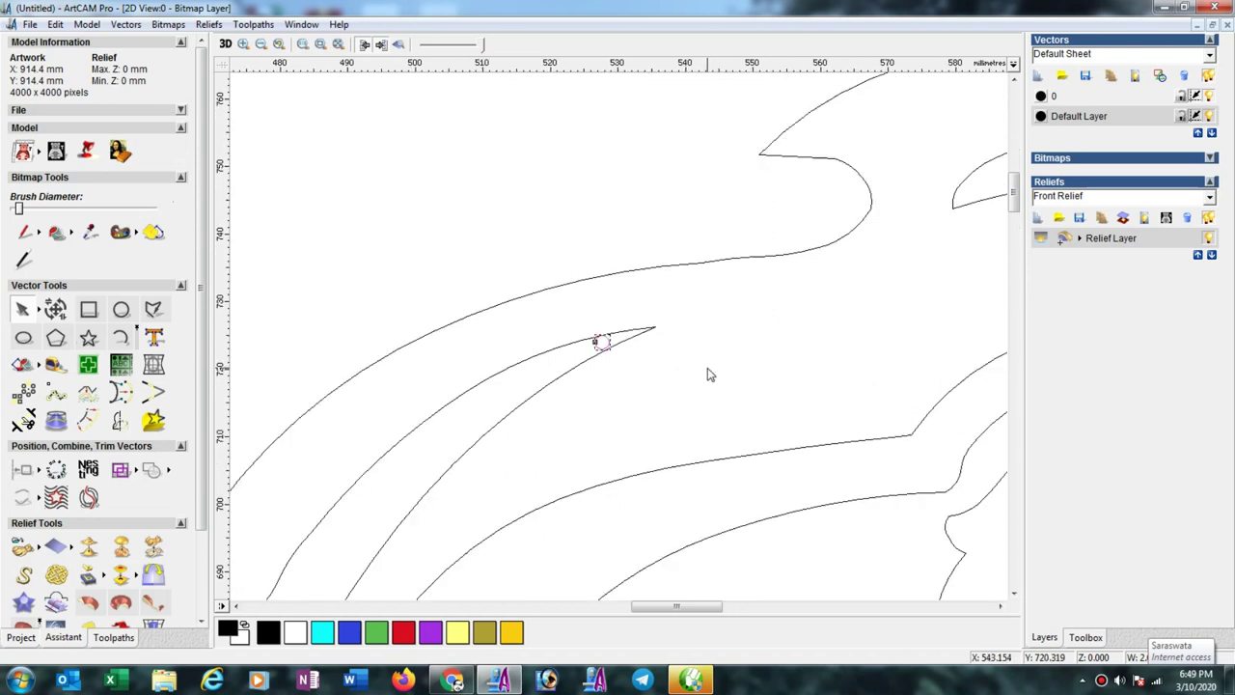
scroll(708, 373, up, 2)
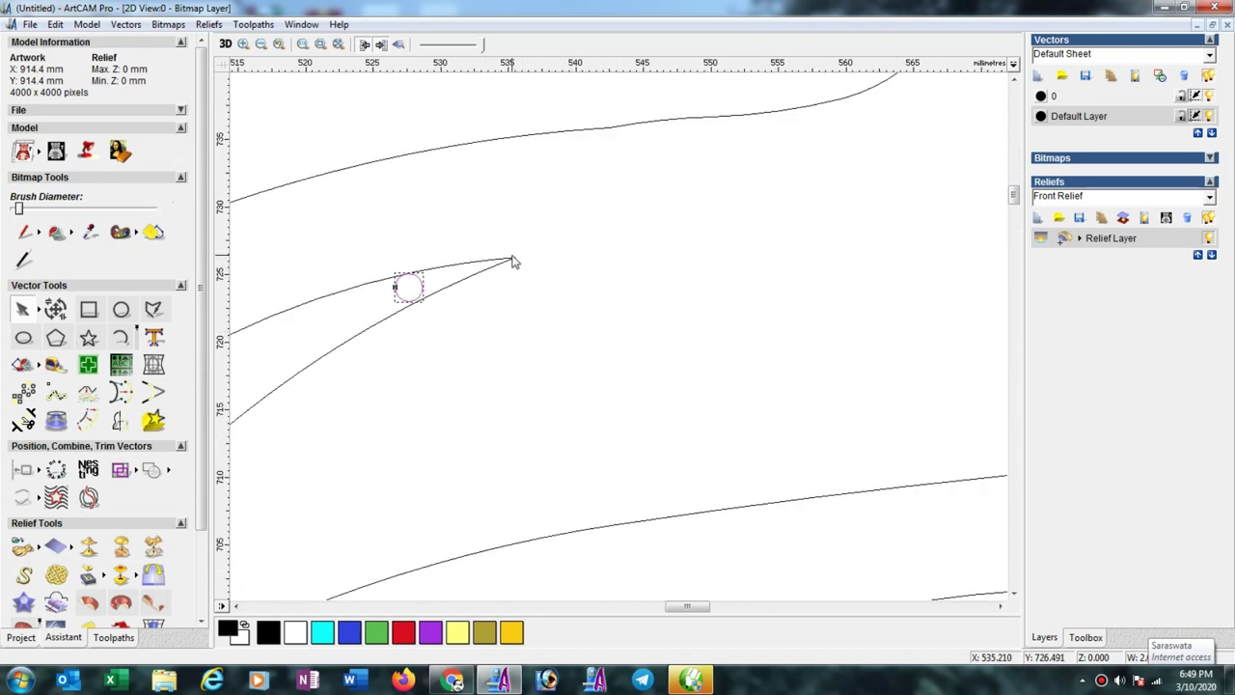
click(23, 309)
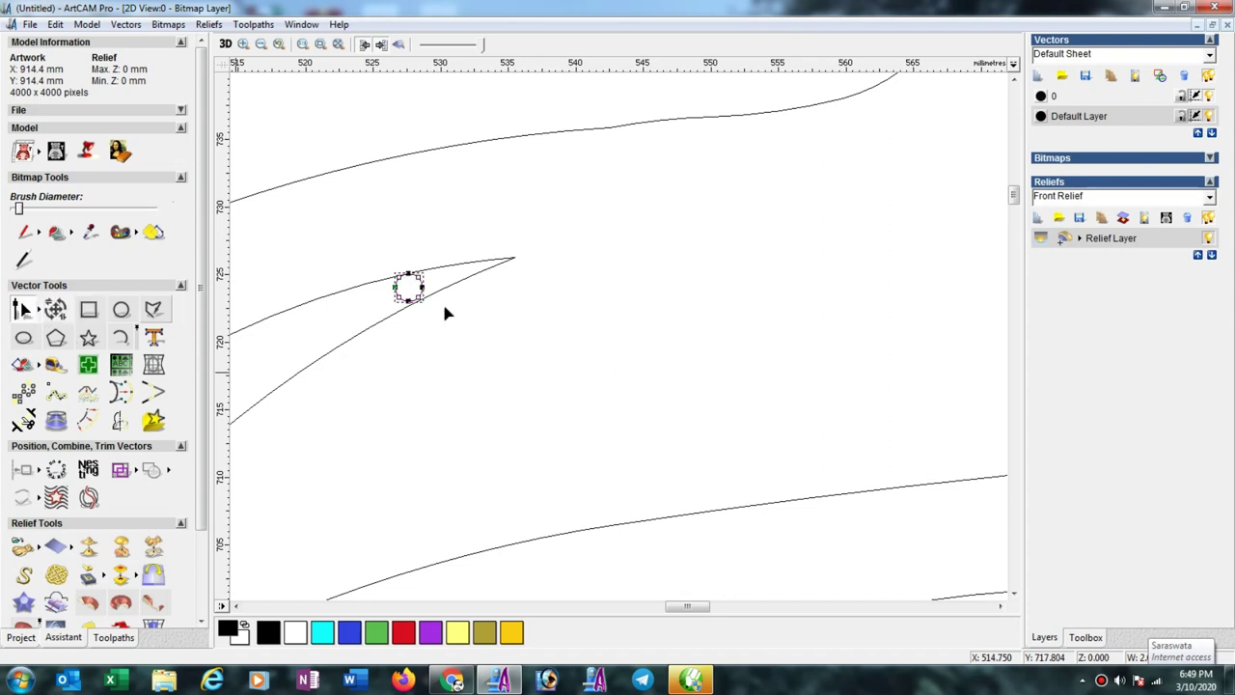
click(510, 258)
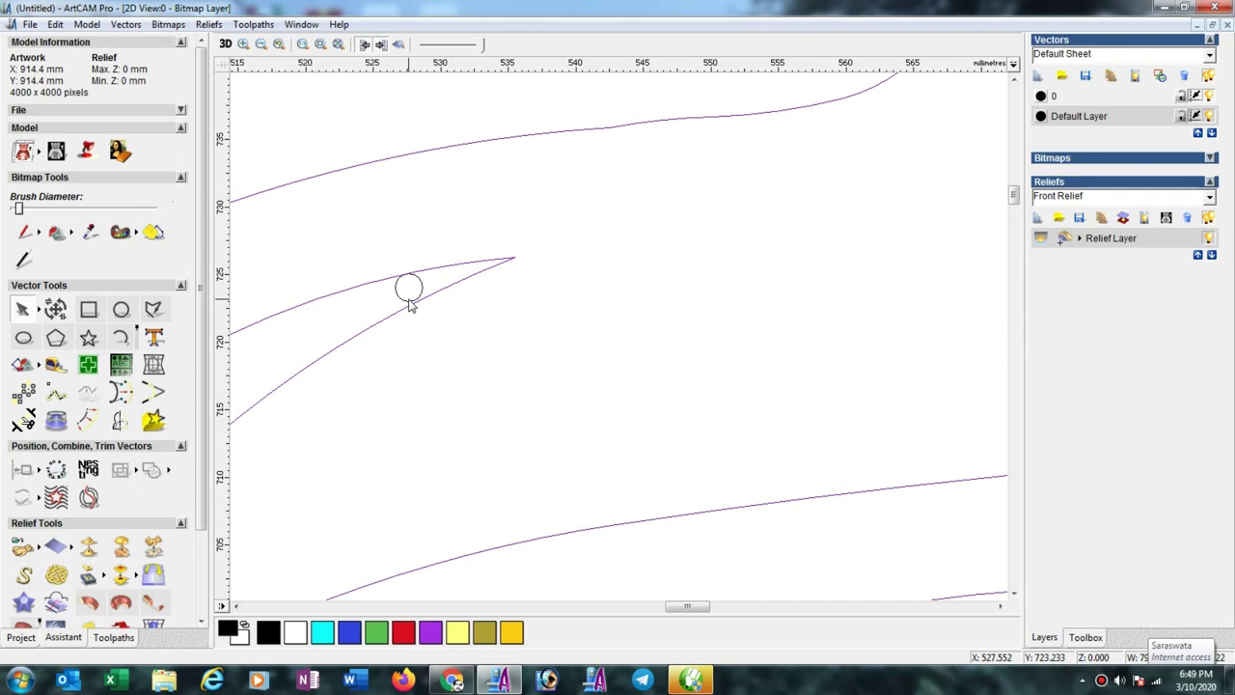
- Try smoothing the curl tip's node, then undo the edits to keep the tip sharp
click(510, 259)
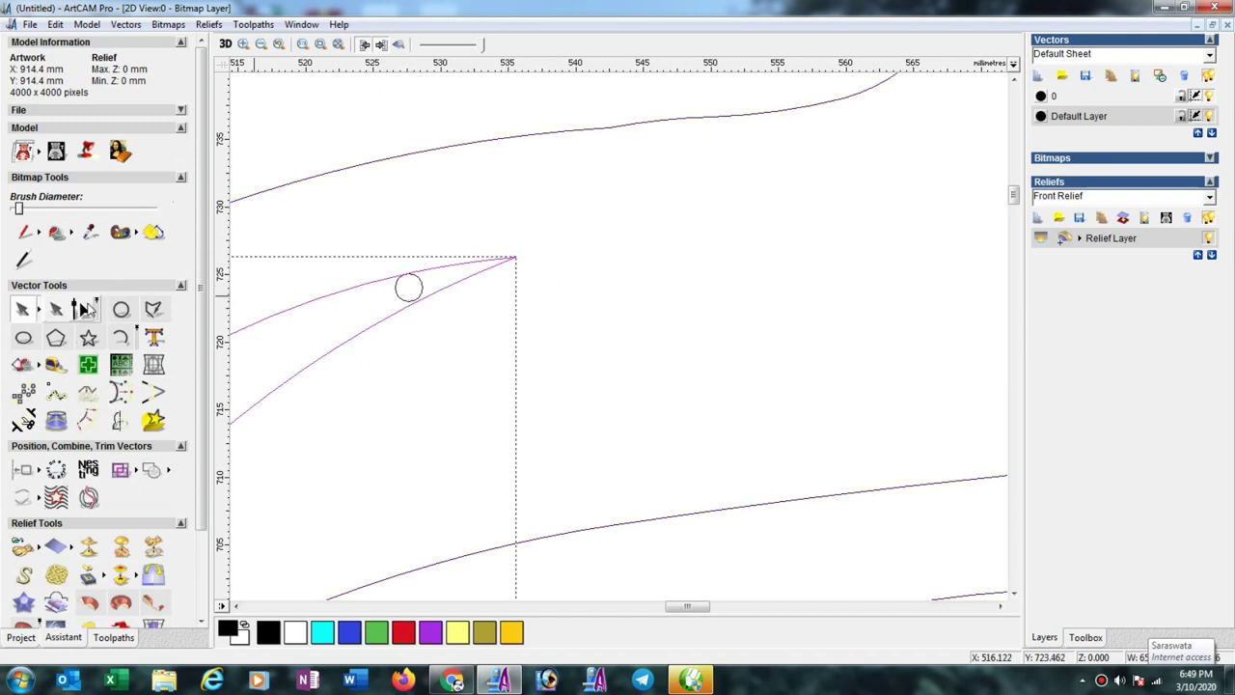
click(23, 309)
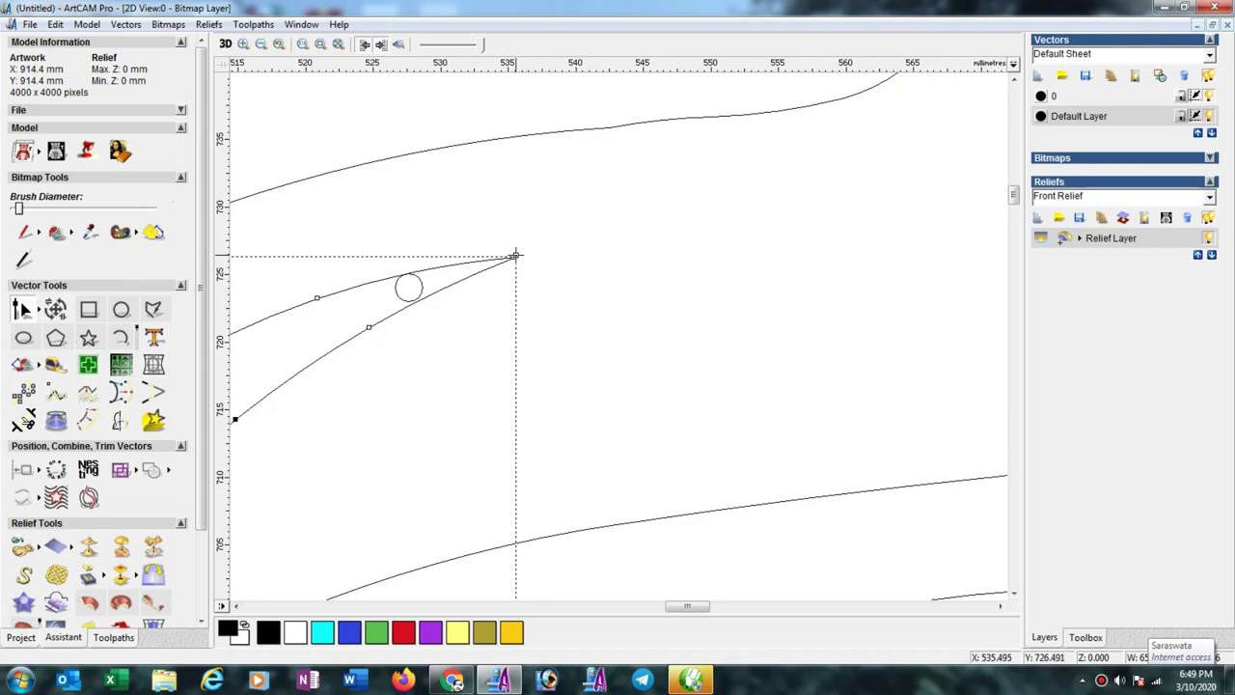
key(s)
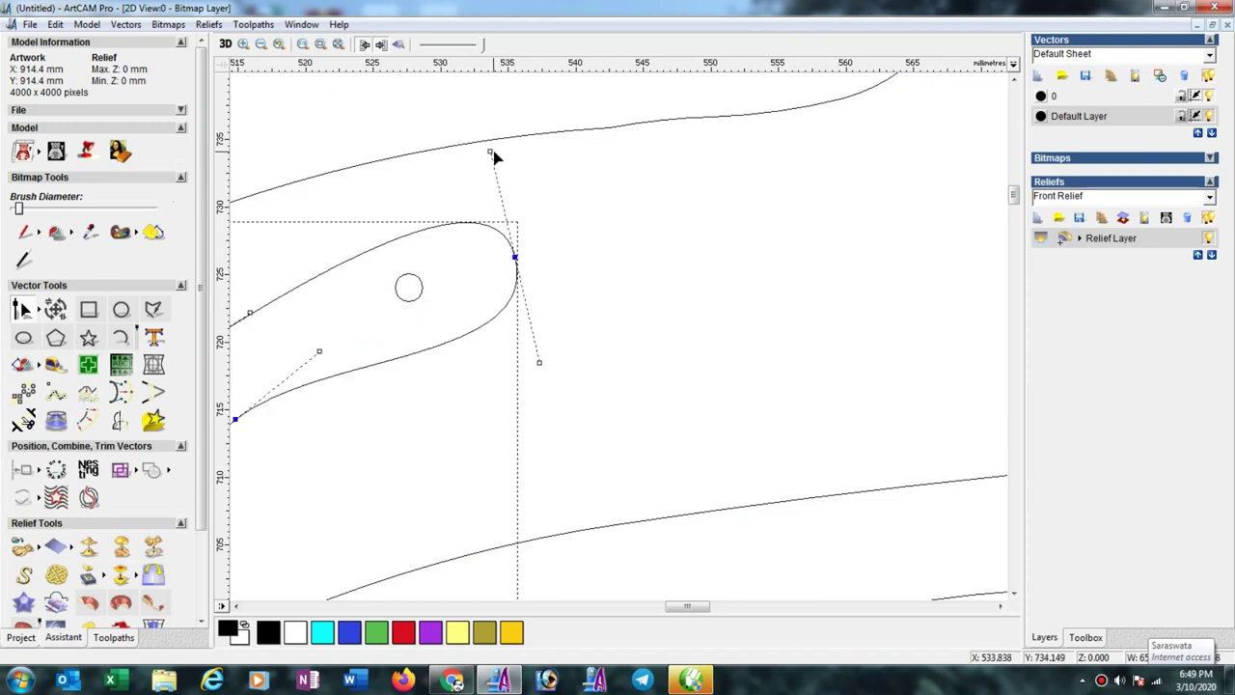
drag(491, 151, 568, 354)
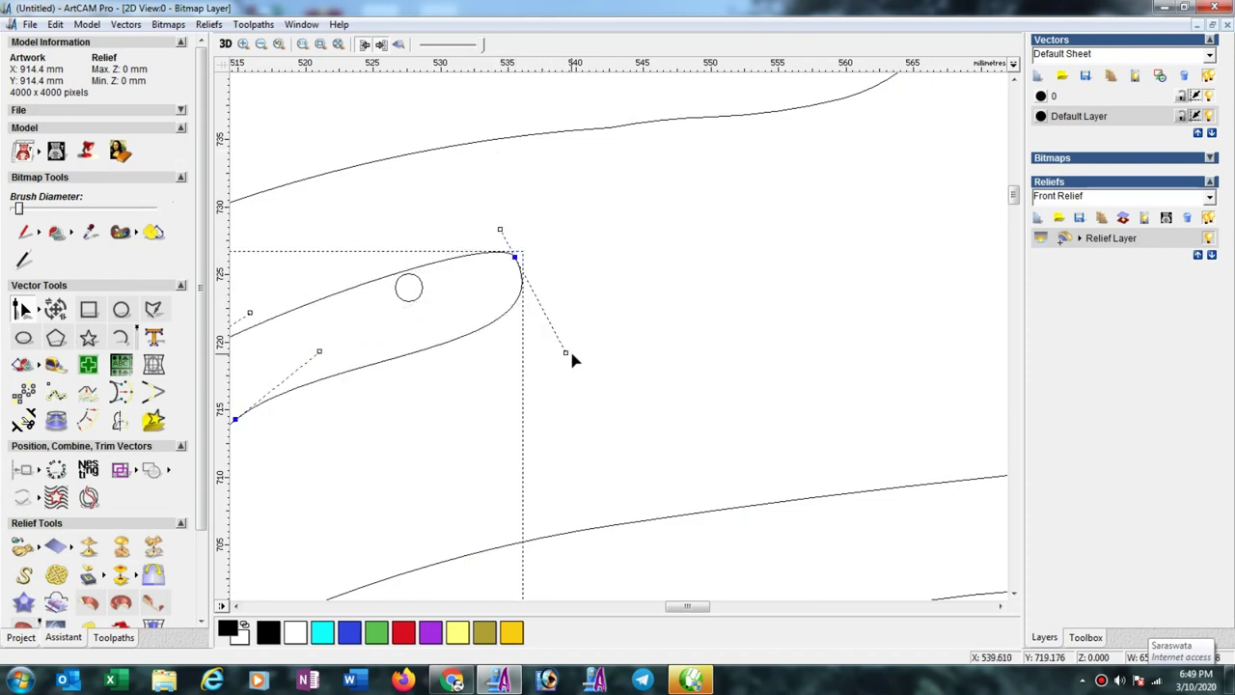
drag(566, 353, 527, 304)
key(ctrl+z)
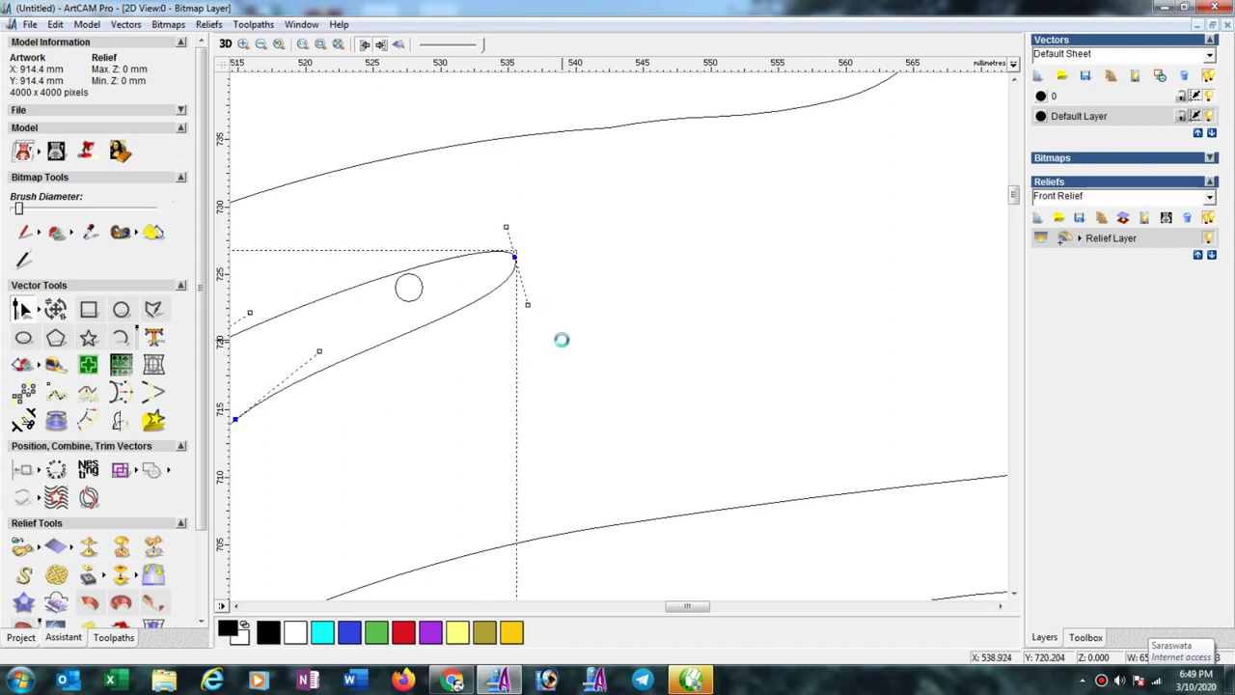
key(ctrl+z)
key(ctrl+z)
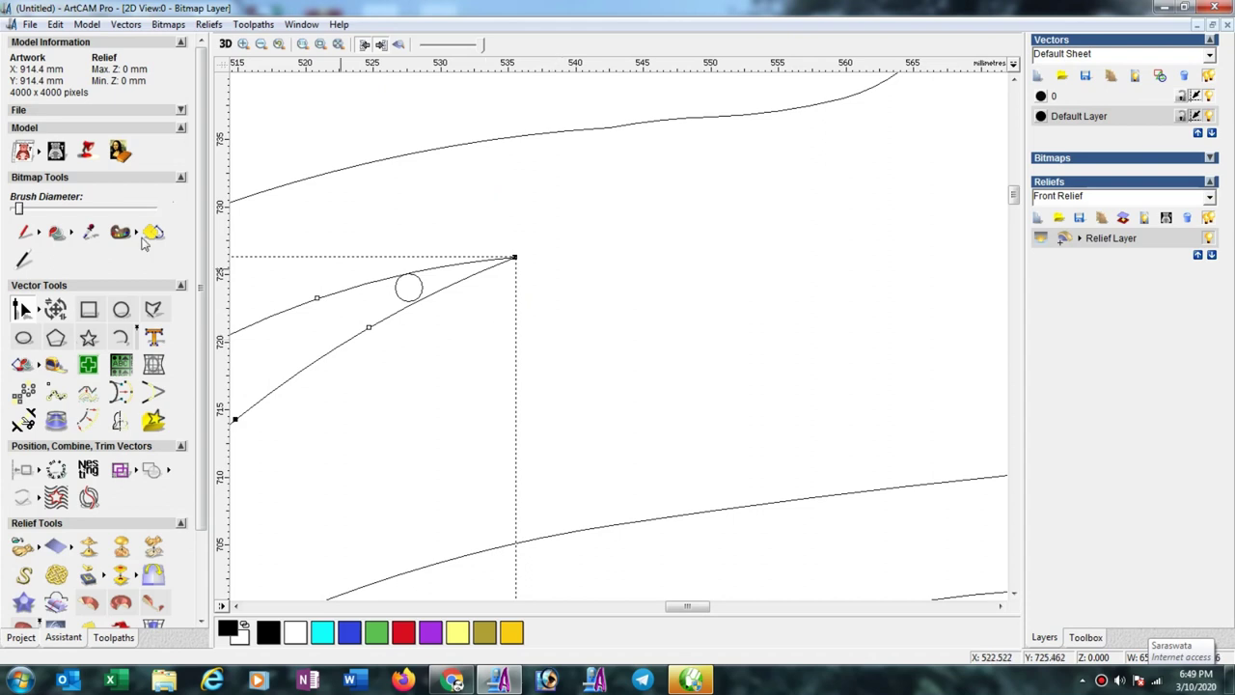
mouse_move(39, 309)
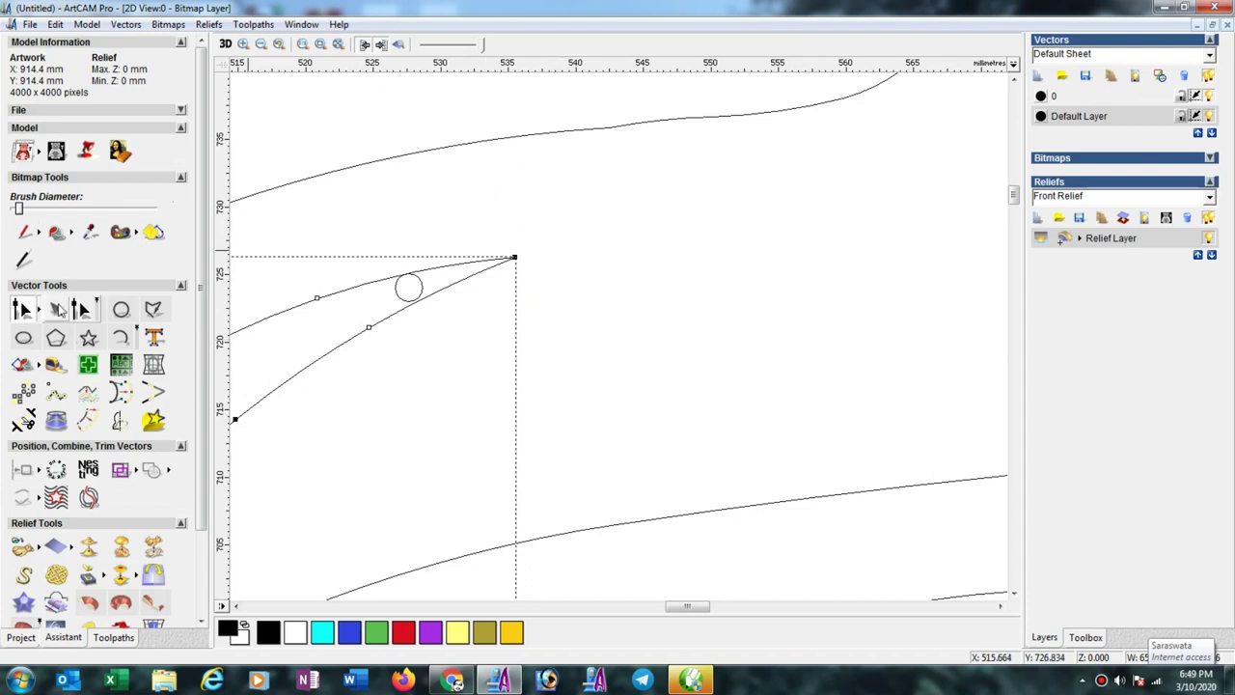
- Delete the small test circle and zoom out to the whole Santa design
click(55, 309)
click(425, 295)
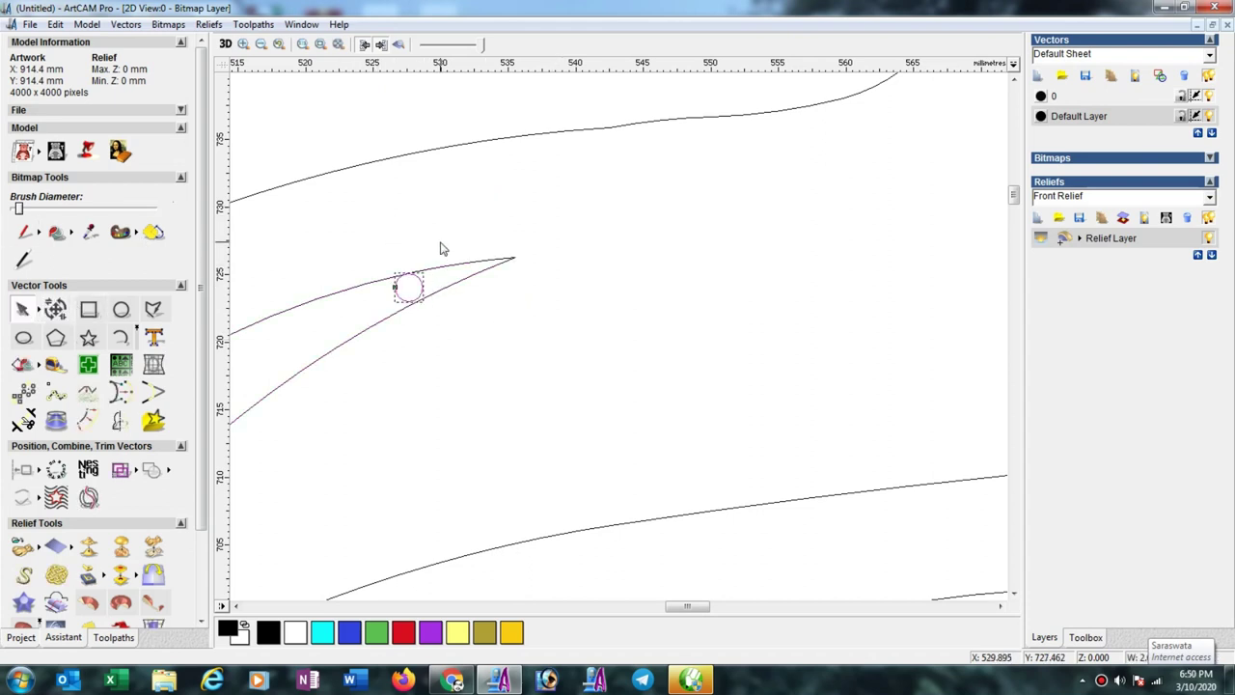
key(Delete)
scroll(477, 276, down, 3)
scroll(473, 280, down, 2)
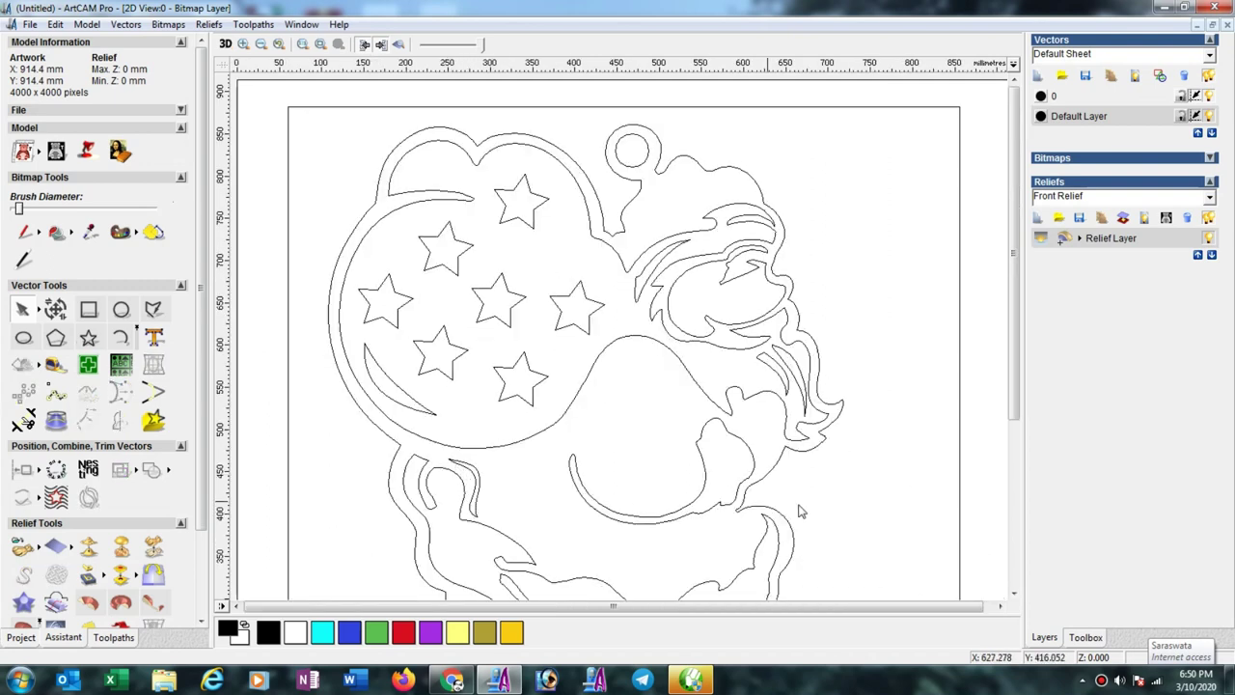
- Select all Santa vectors and start a 2D Area Clearance with finish depth 6
scroll(778, 502, down, 2)
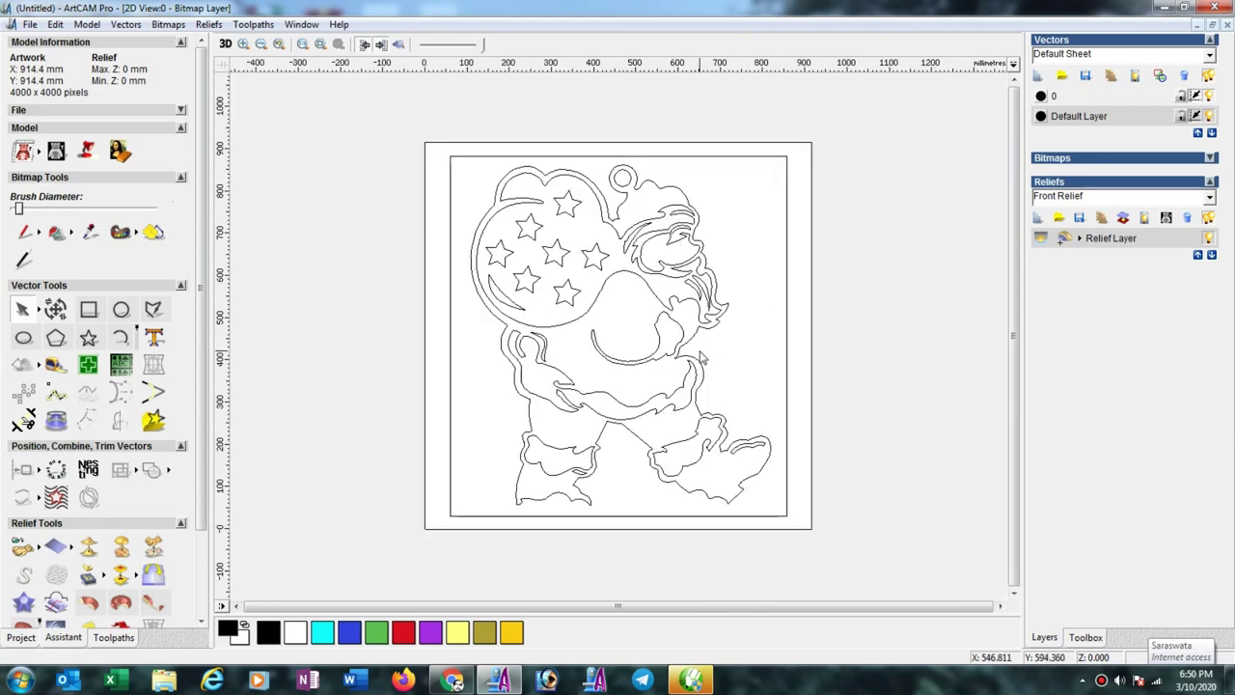
drag(428, 120, 800, 580)
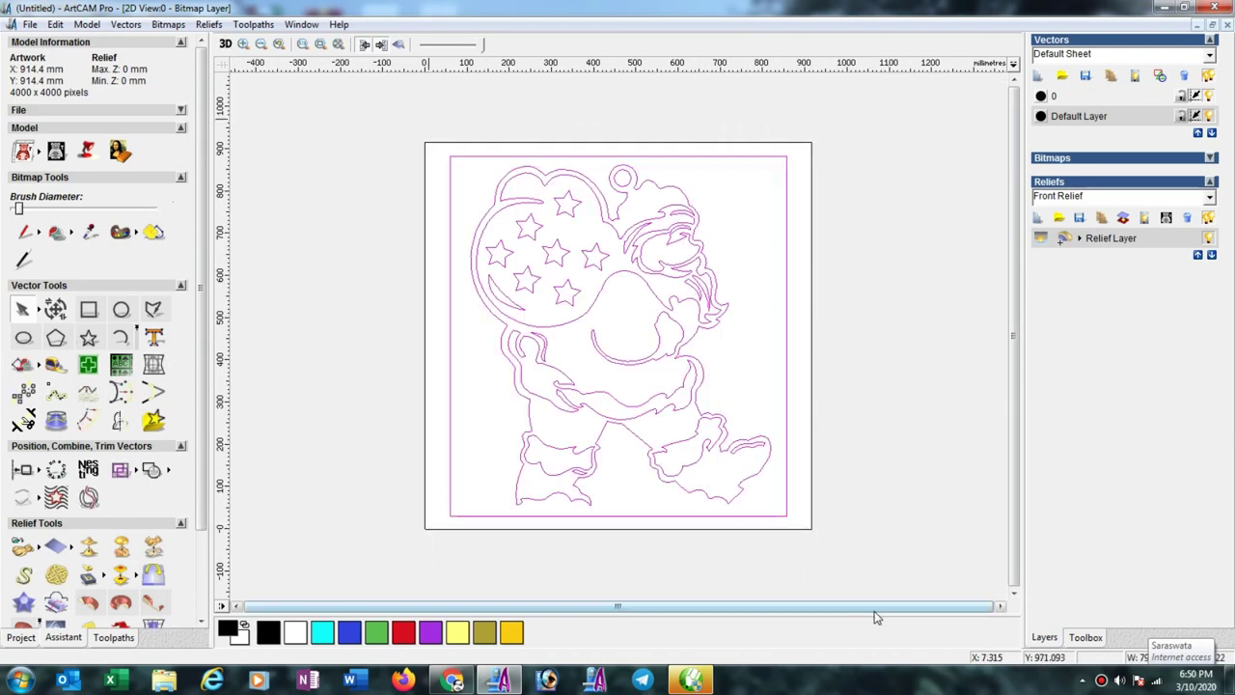
click(113, 637)
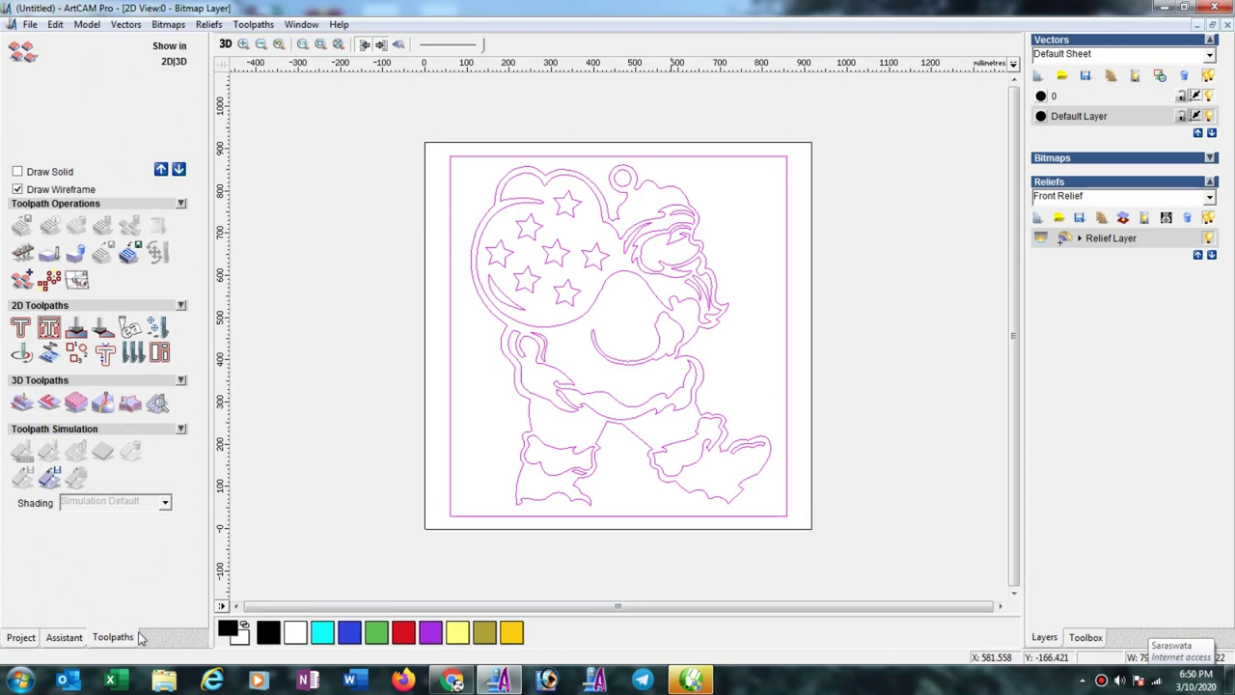
click(49, 328)
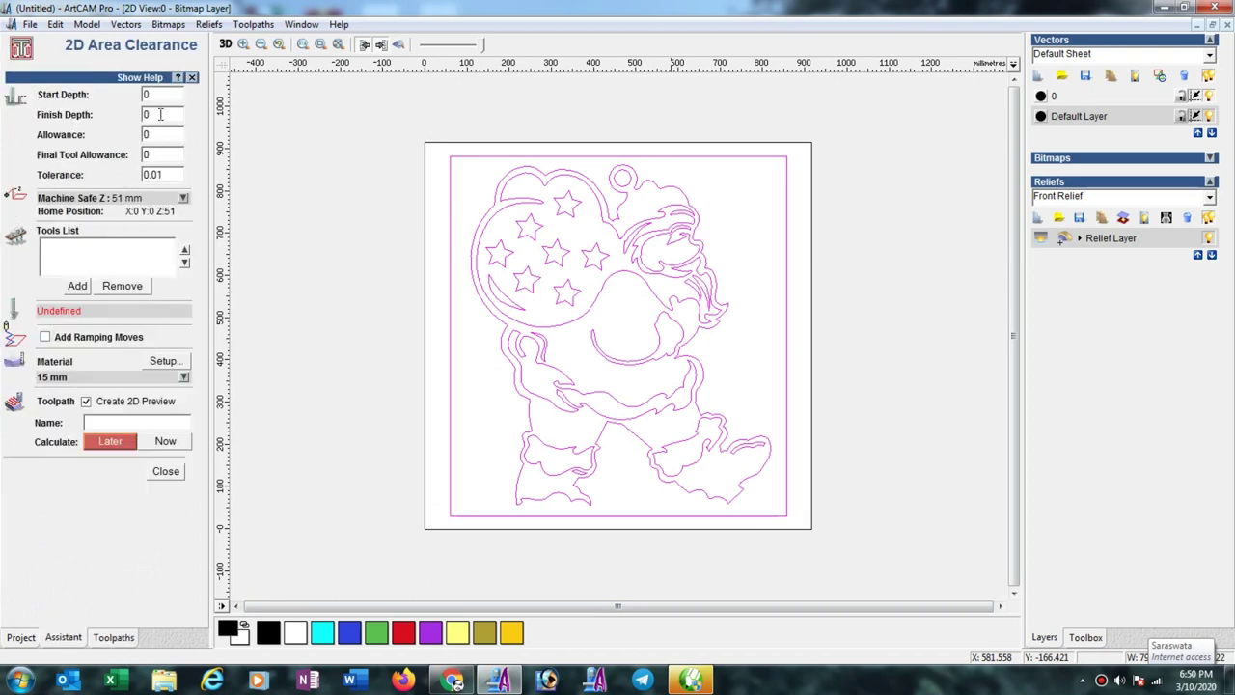
text(6)
- Add the End Mill 4 mm from the tool database and set its stepdown to 3
click(77, 288)
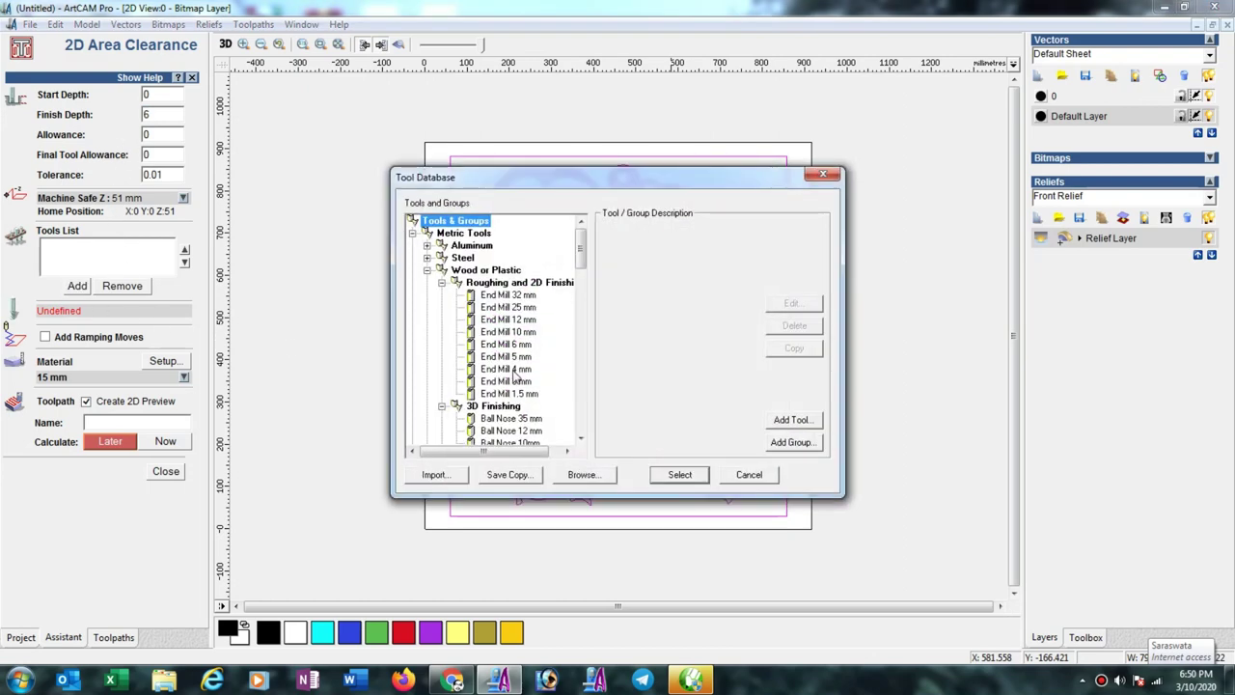
click(516, 370)
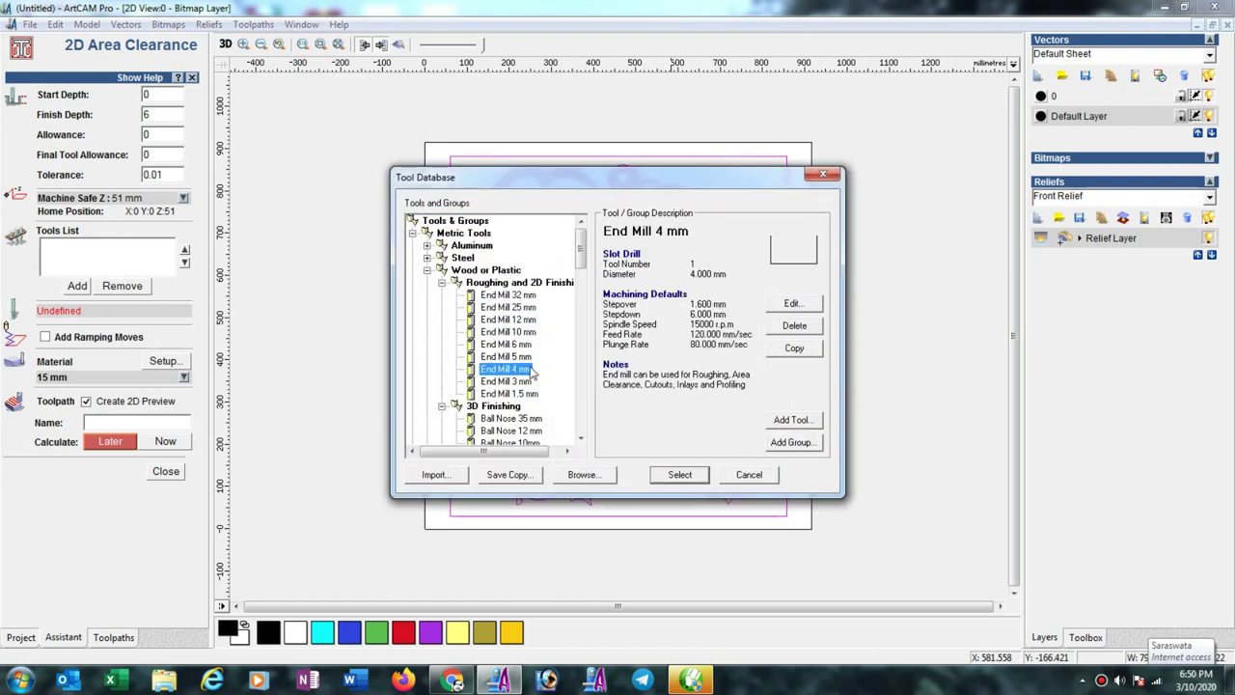
click(793, 304)
click(801, 230)
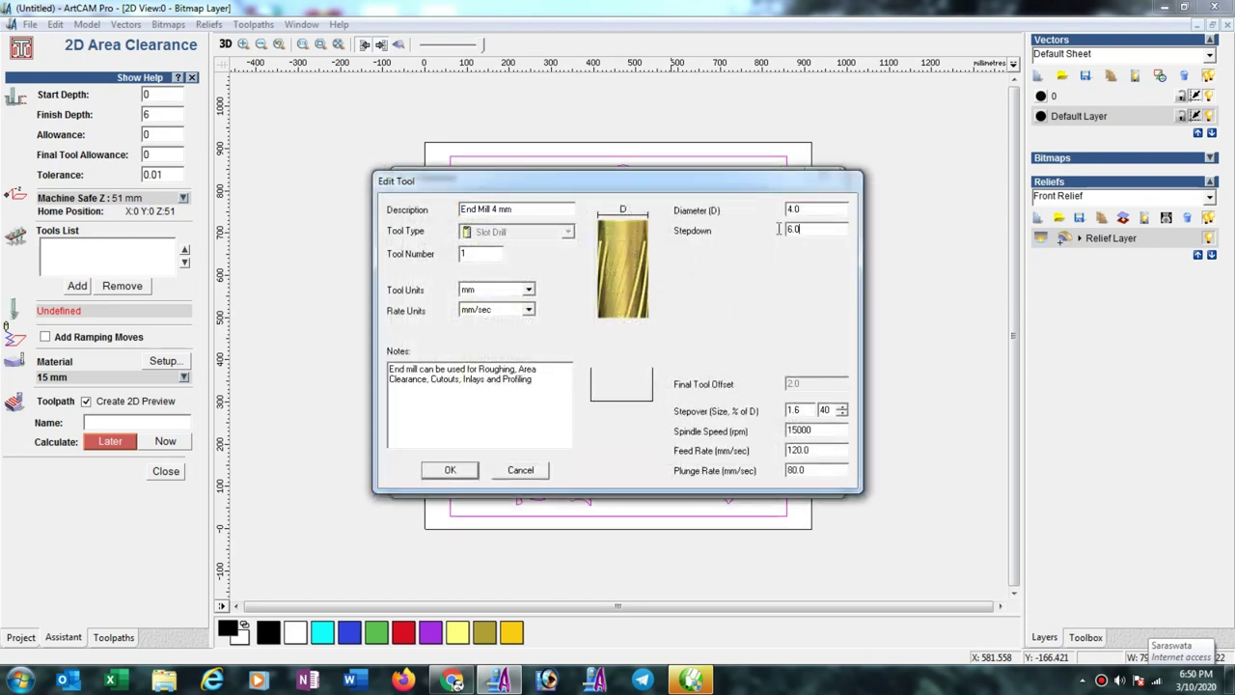
text(3)
- Use the 4 mm end mill, accept 15 mm material, and calculate the Area Clear toolpath
click(444, 471)
click(679, 475)
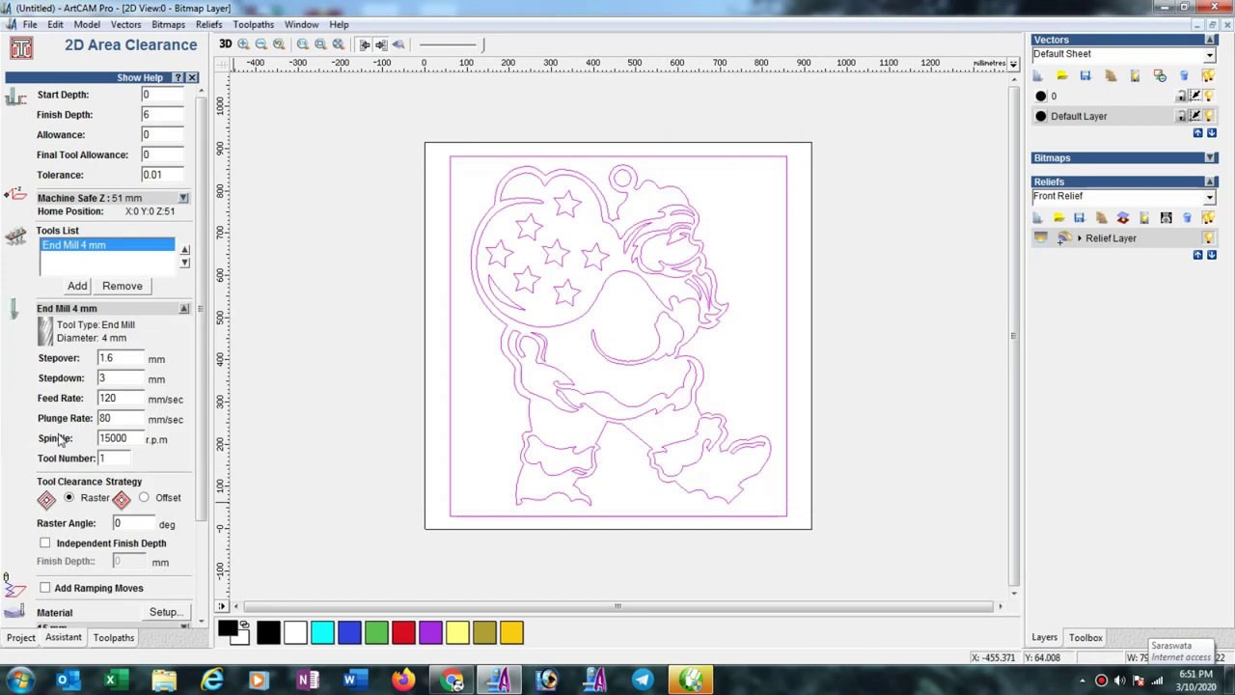
scroll(194, 458, down, 2)
scroll(195, 457, down, 1)
click(165, 493)
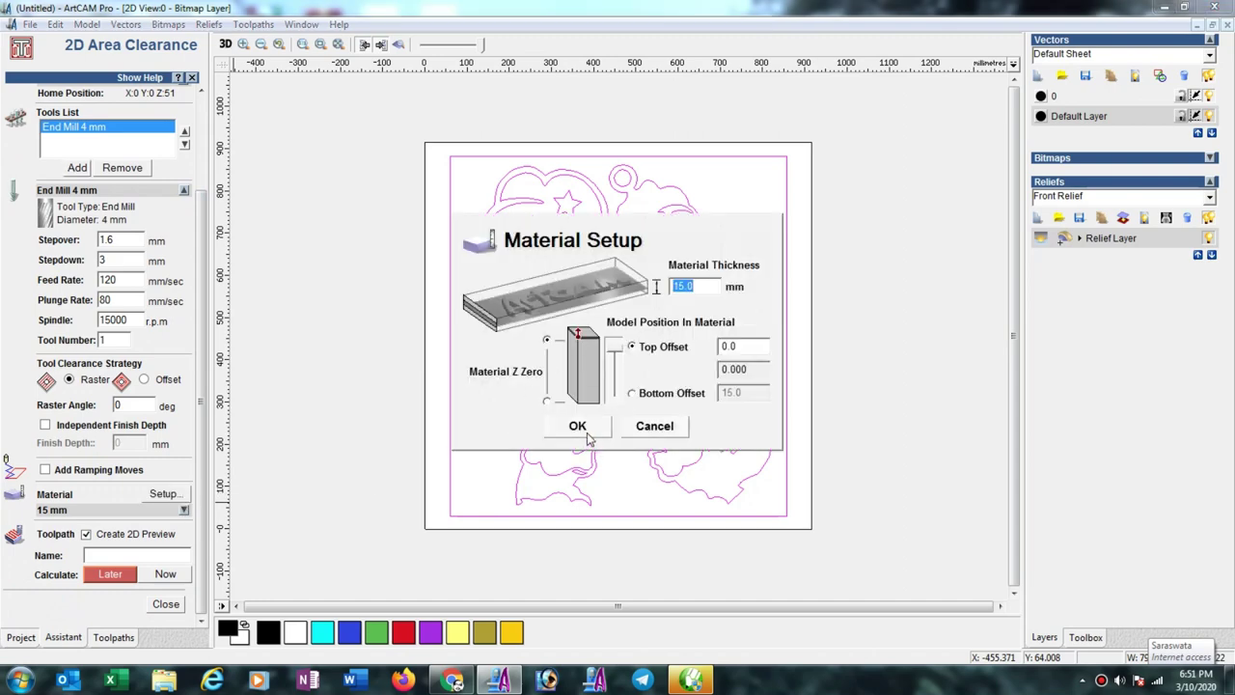
click(577, 426)
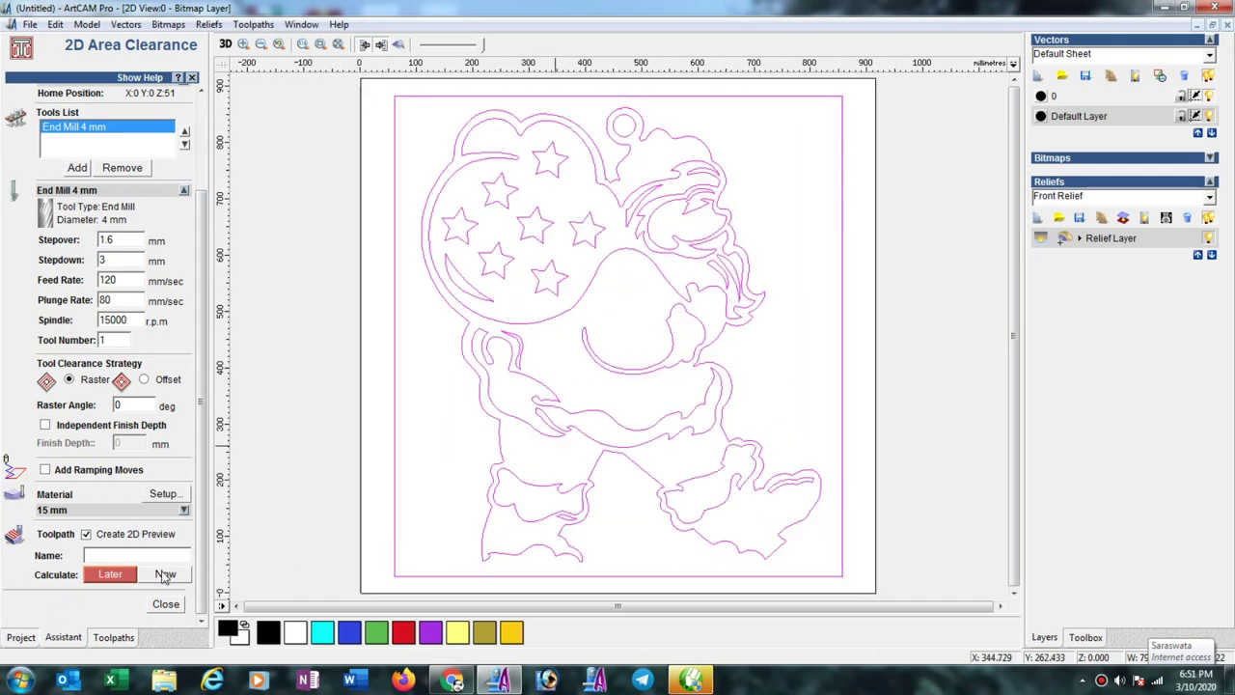
click(165, 574)
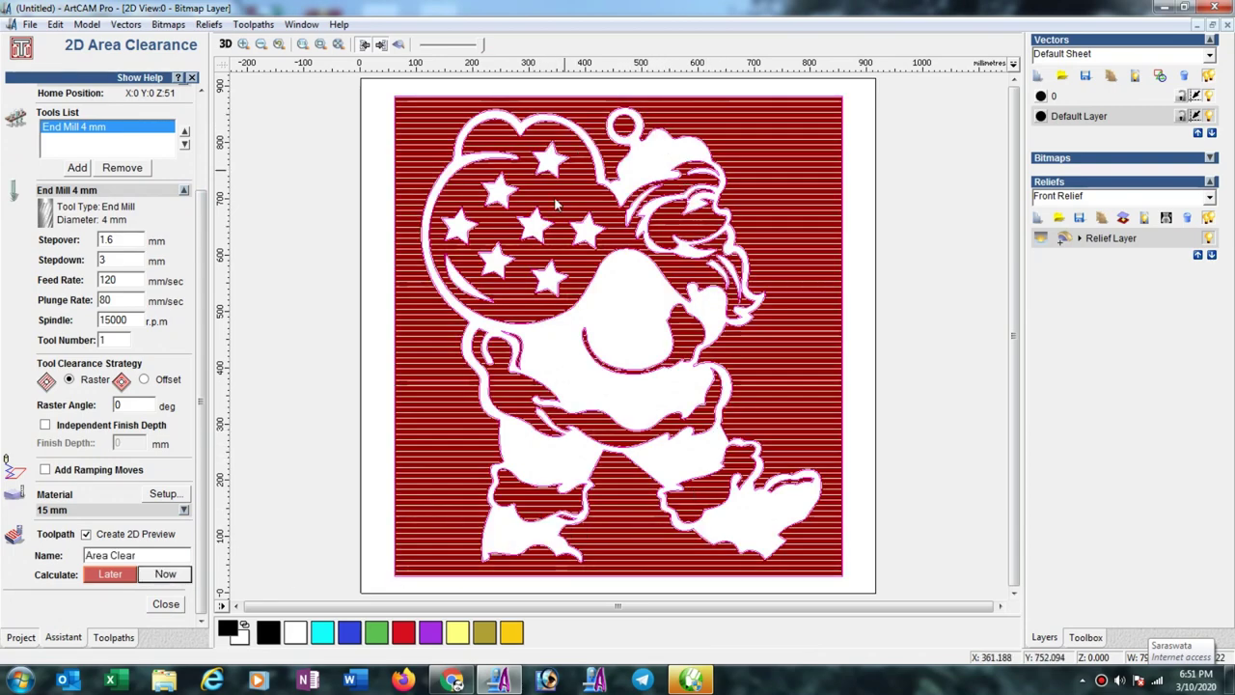
- Run a 3D simulation of the Area Clear toolpath on the default block
click(177, 608)
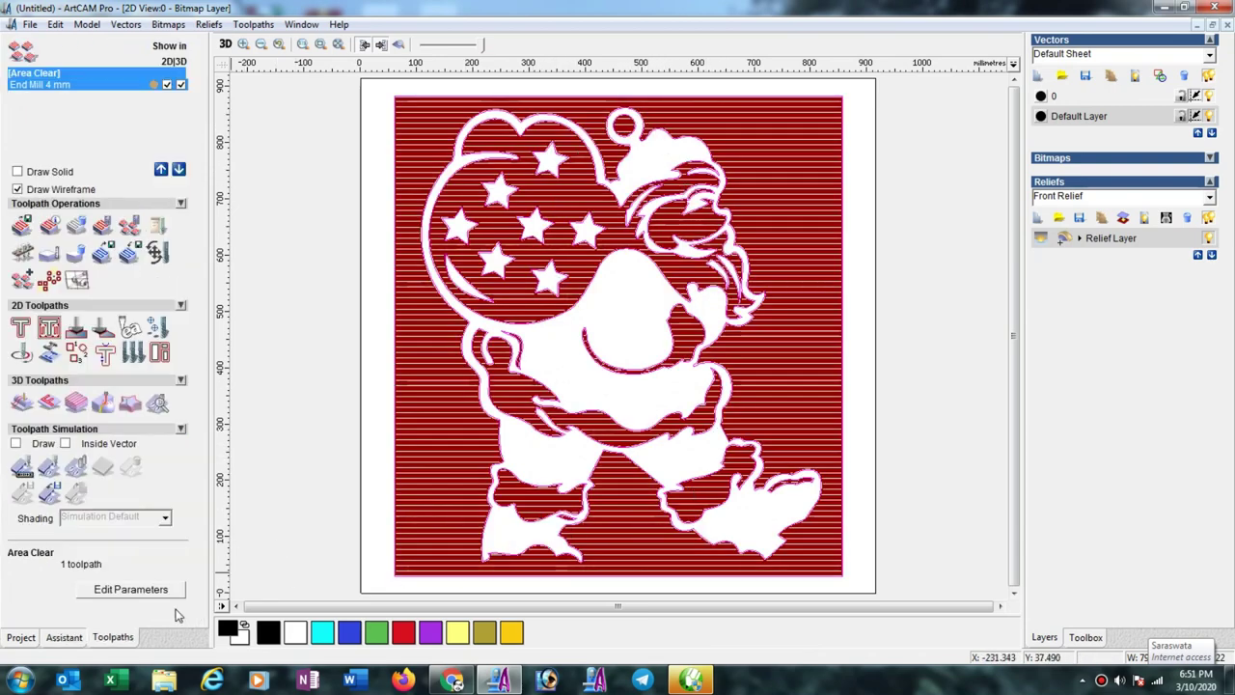
click(50, 468)
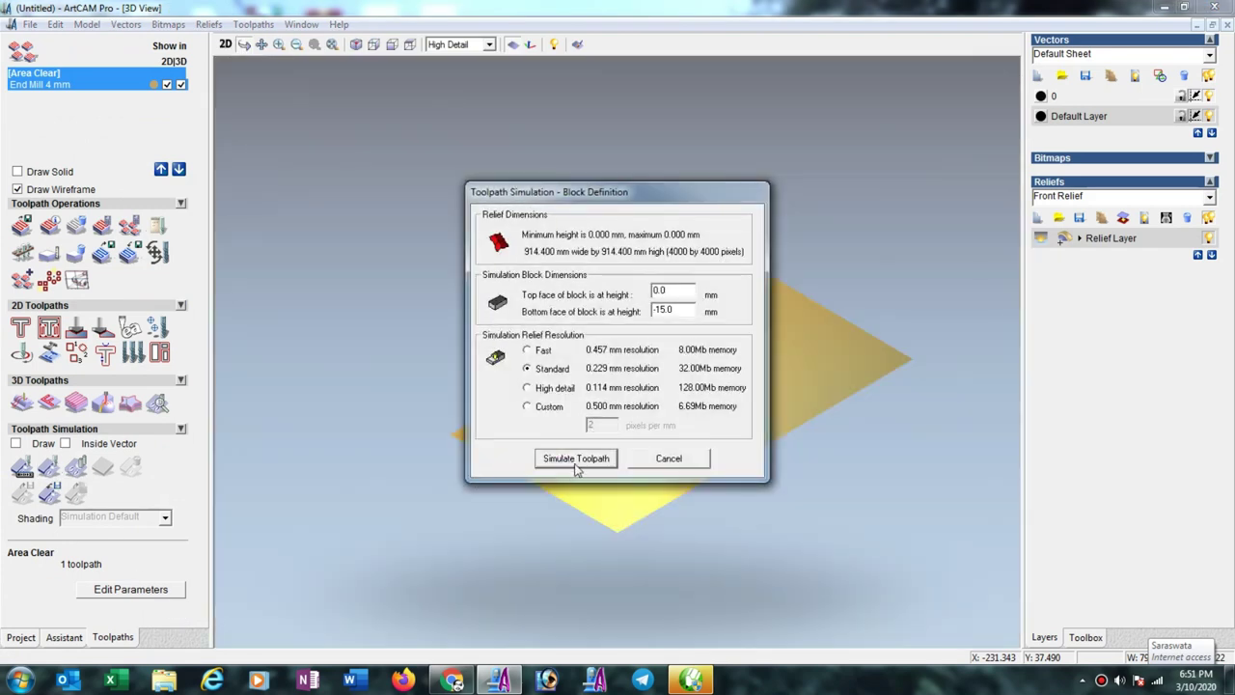
click(577, 457)
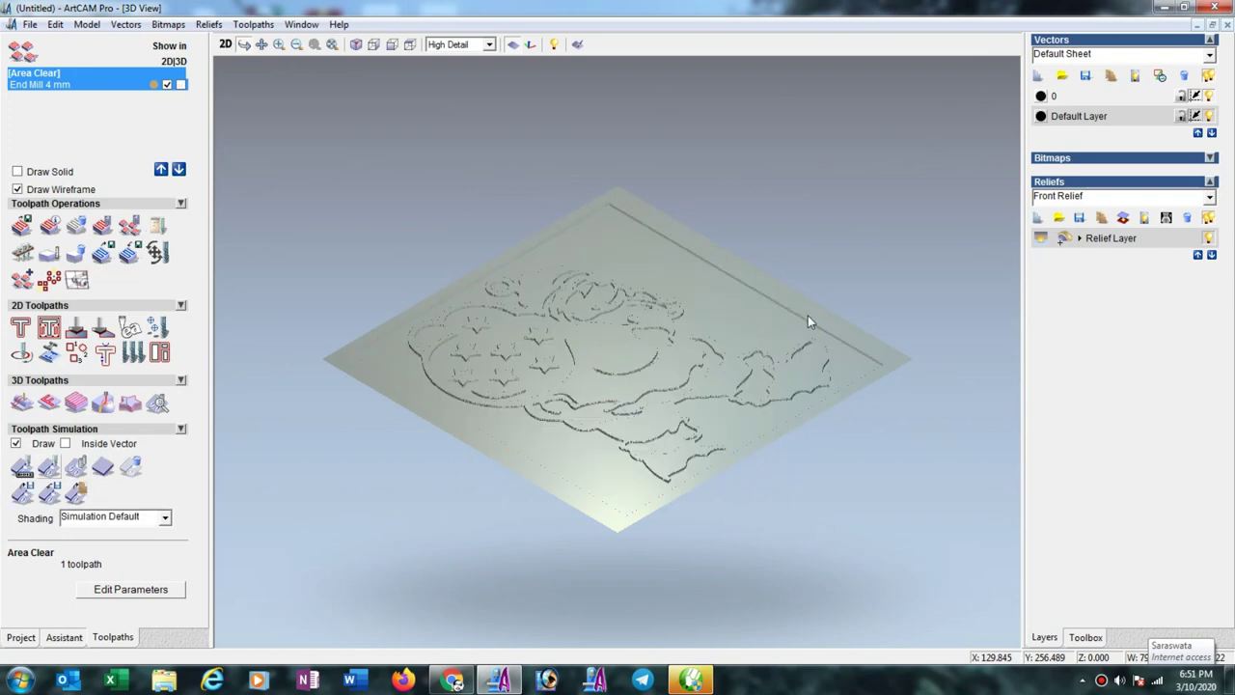
- Tilt, zoom and rotate the 3D view to inspect the carved Santa cutouts and stars
mouse_move(808, 318)
mouse_down()
mouse_move(800, 419)
mouse_move(772, 518)
mouse_up()
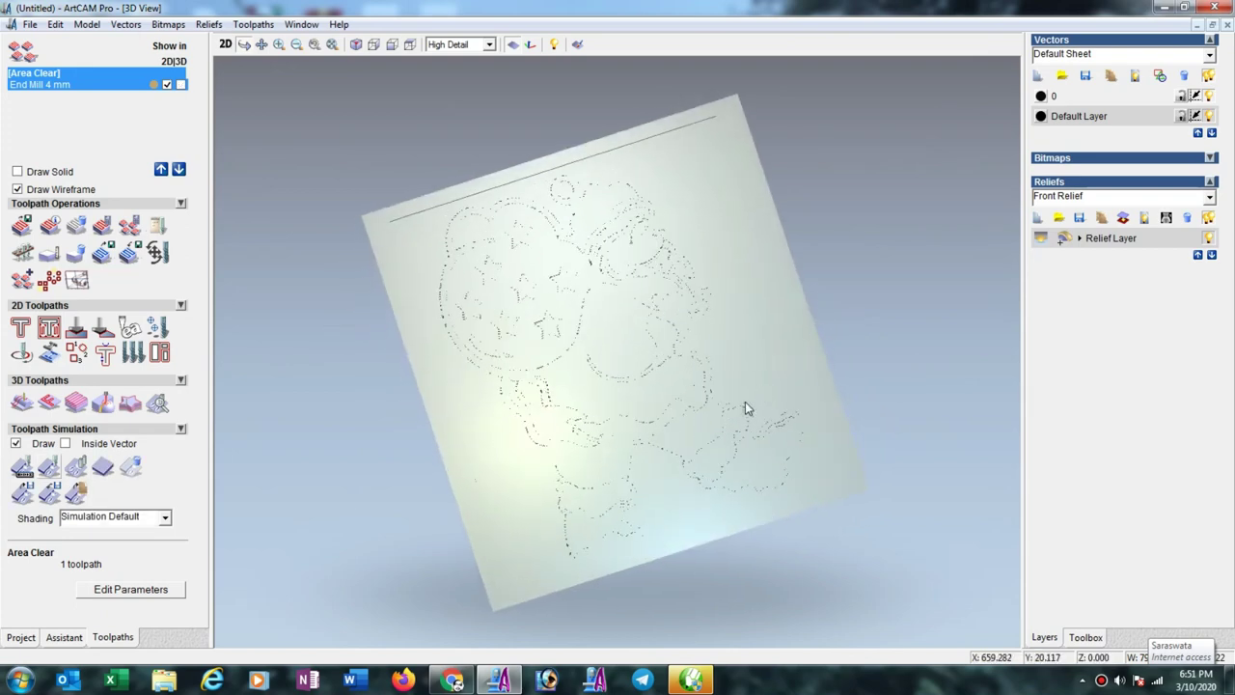
scroll(733, 309, up, 1)
scroll(678, 364, up, 2)
scroll(689, 369, up, 2)
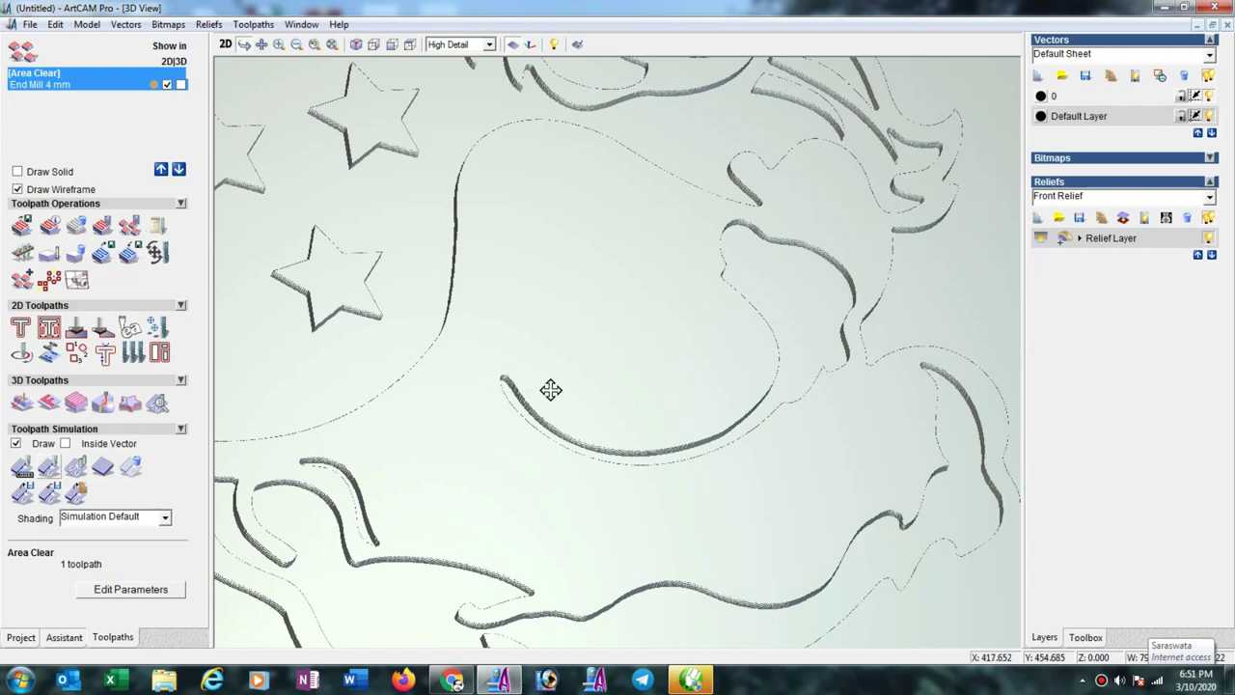
scroll(569, 398, down, 1)
scroll(568, 399, down, 1)
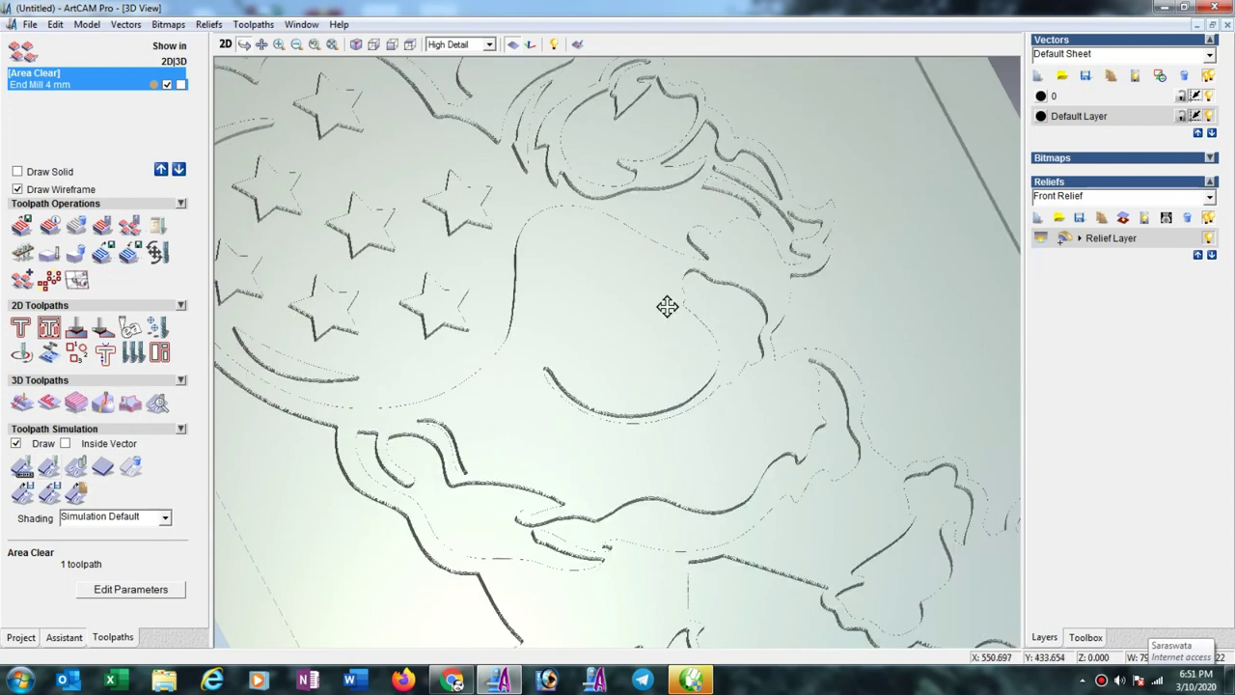
scroll(602, 298, down, 2)
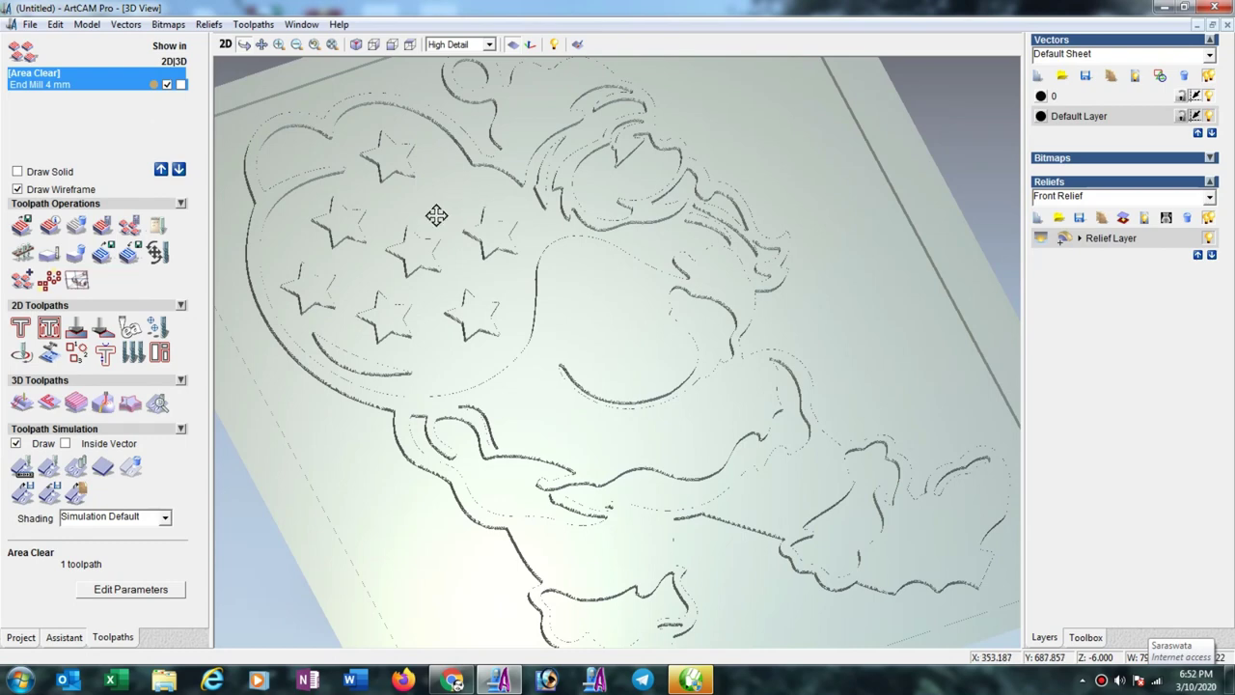
drag(457, 262, 441, 267)
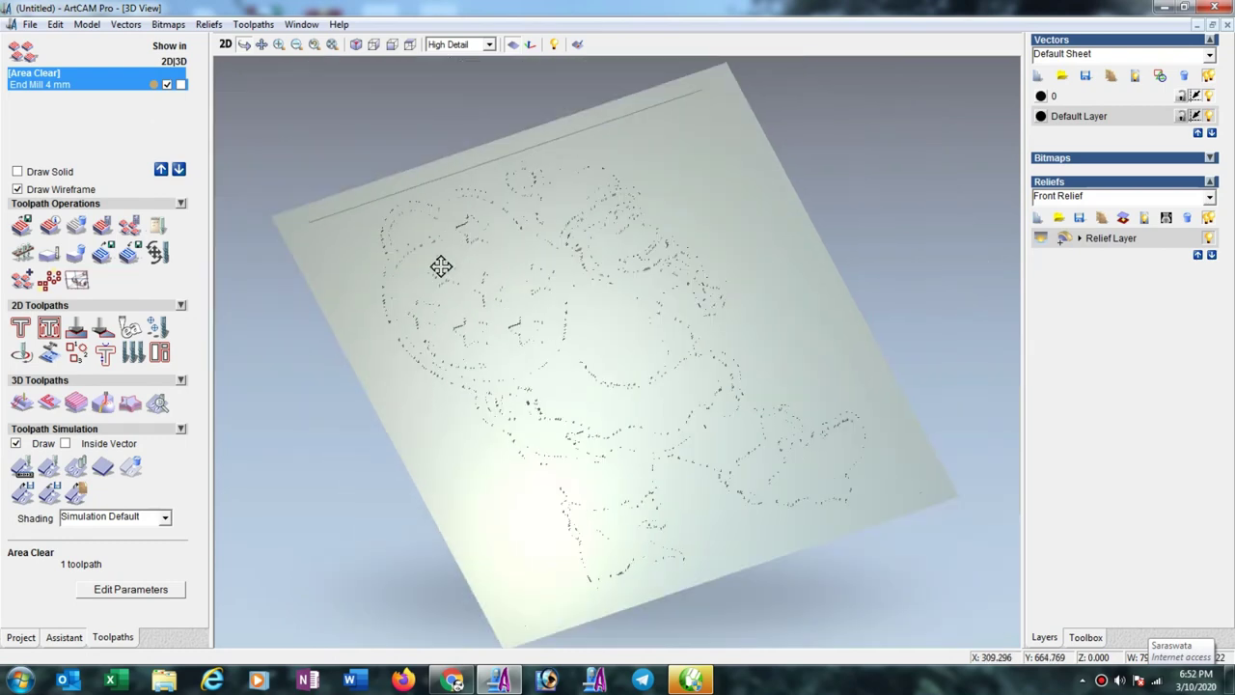
- Return to the 2D view with the Area Clear preview hidden and the vector tools showing
click(225, 45)
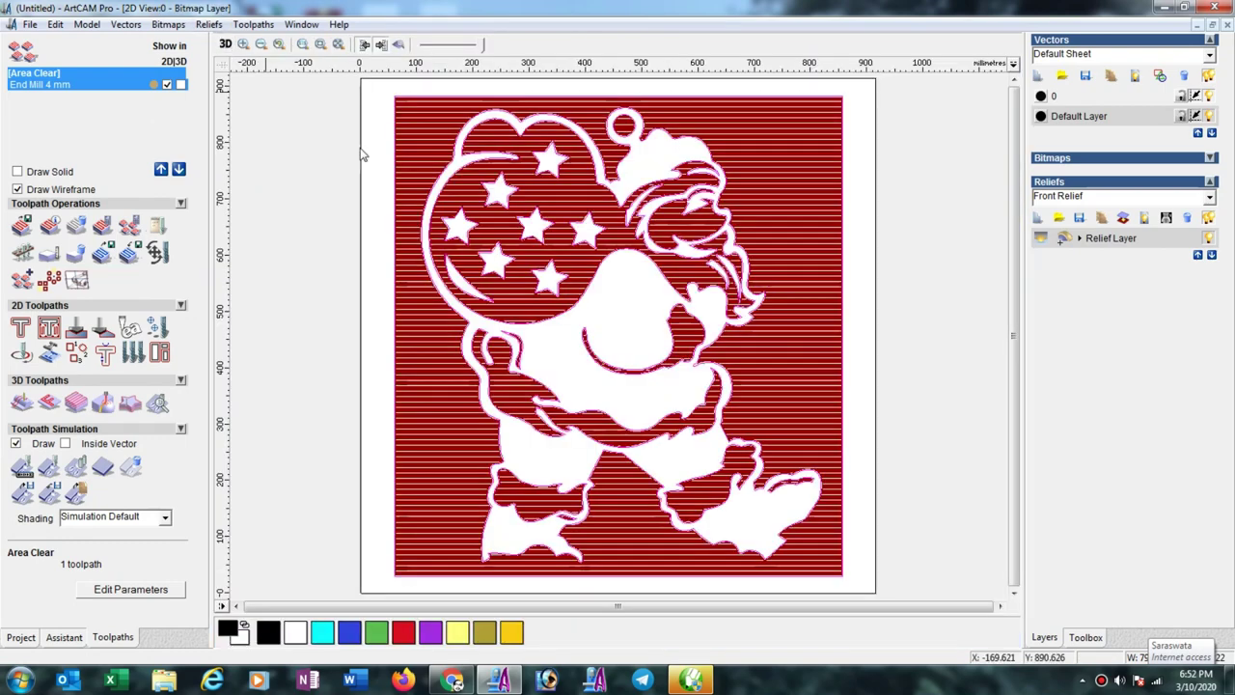
click(167, 84)
click(313, 206)
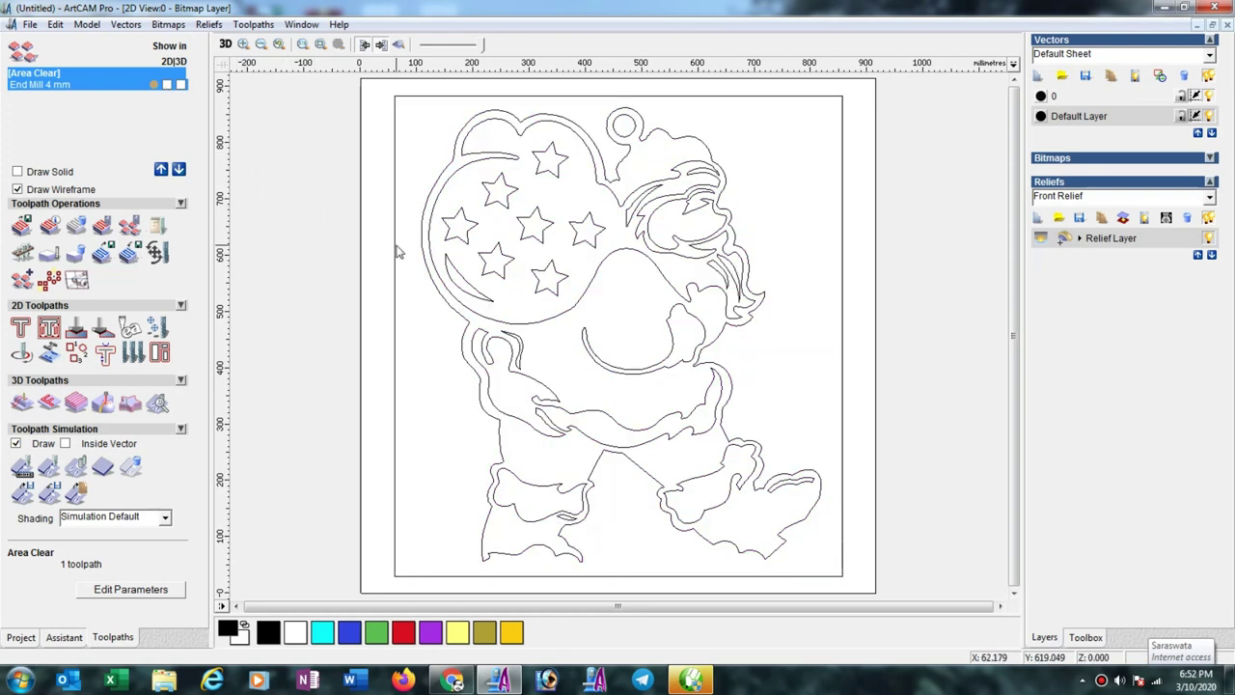
drag(409, 93, 839, 591)
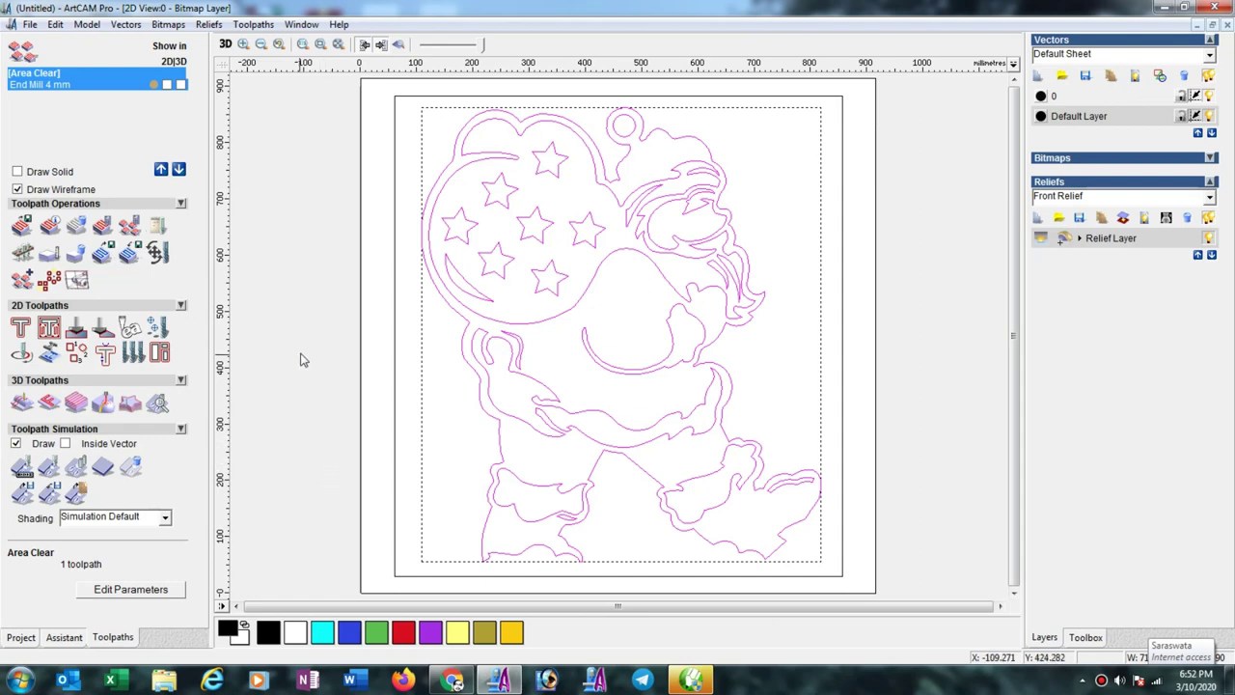
click(328, 343)
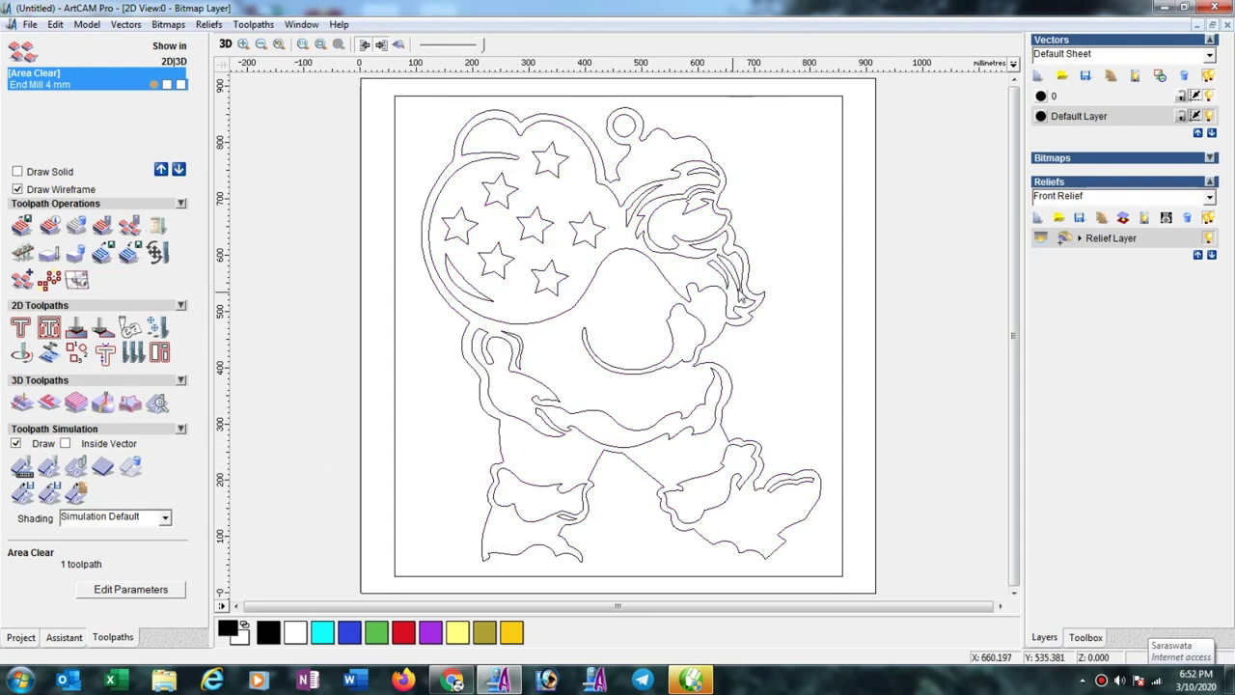
scroll(707, 322, up, 2)
scroll(707, 322, up, 2)
scroll(676, 349, up, 2)
scroll(608, 380, up, 2)
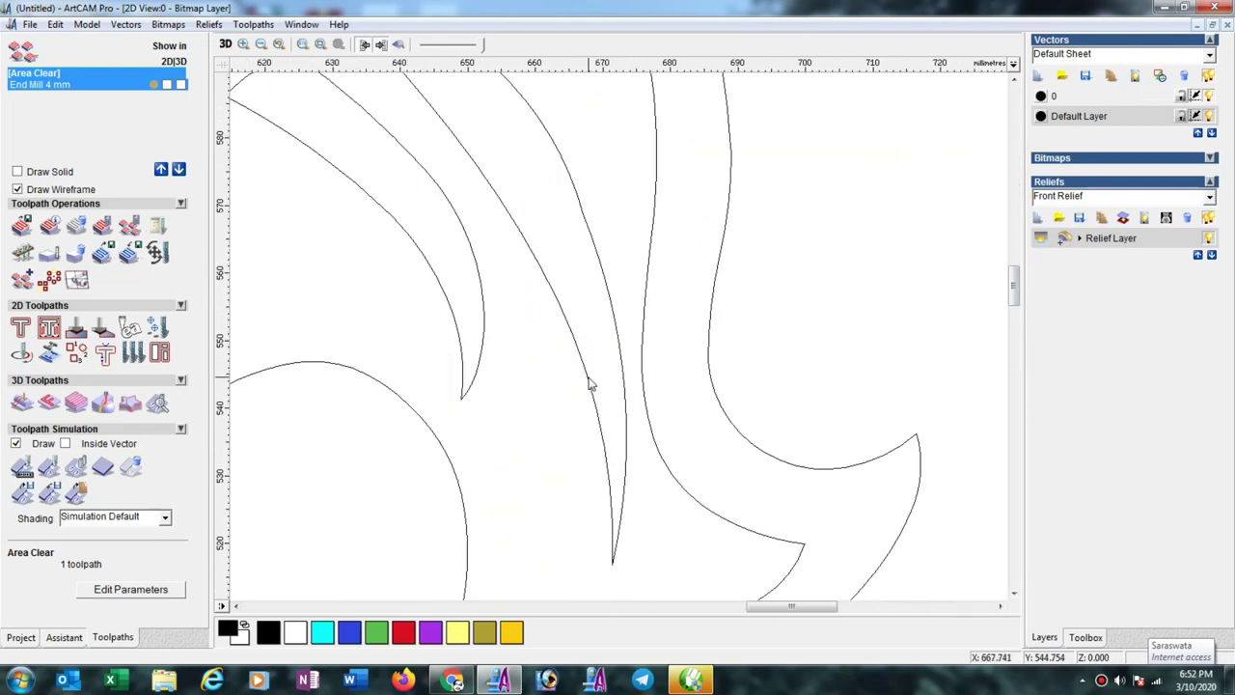
click(63, 636)
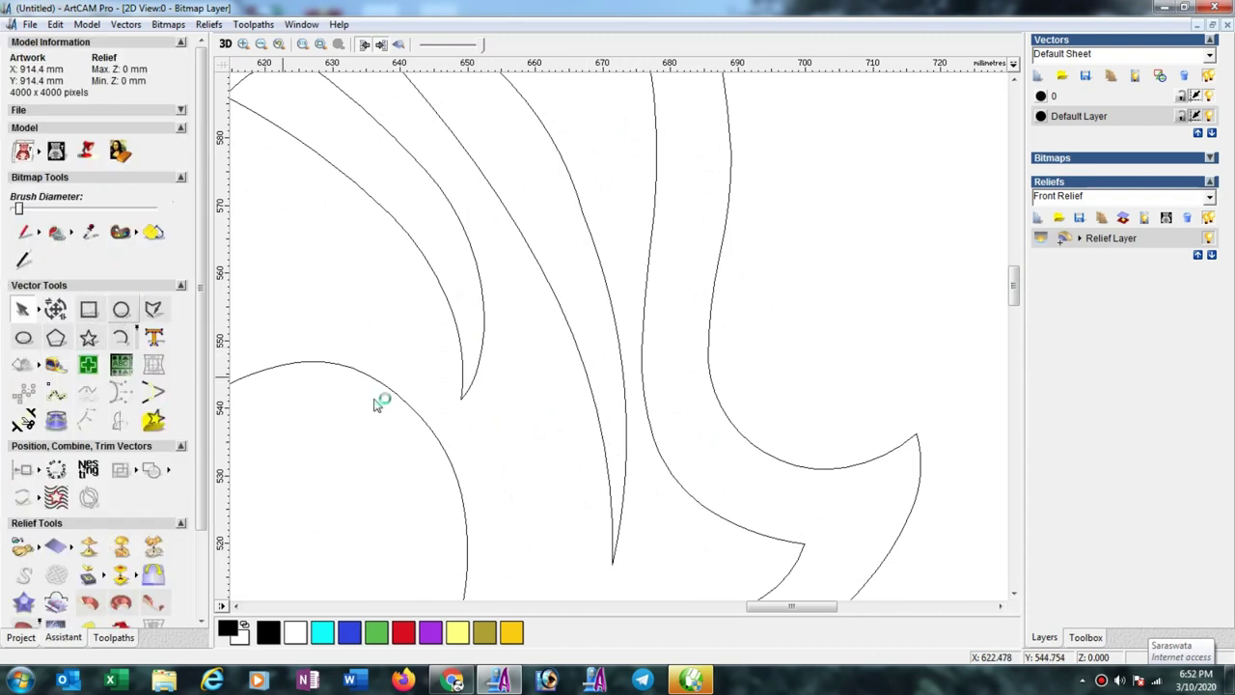
click(121, 309)
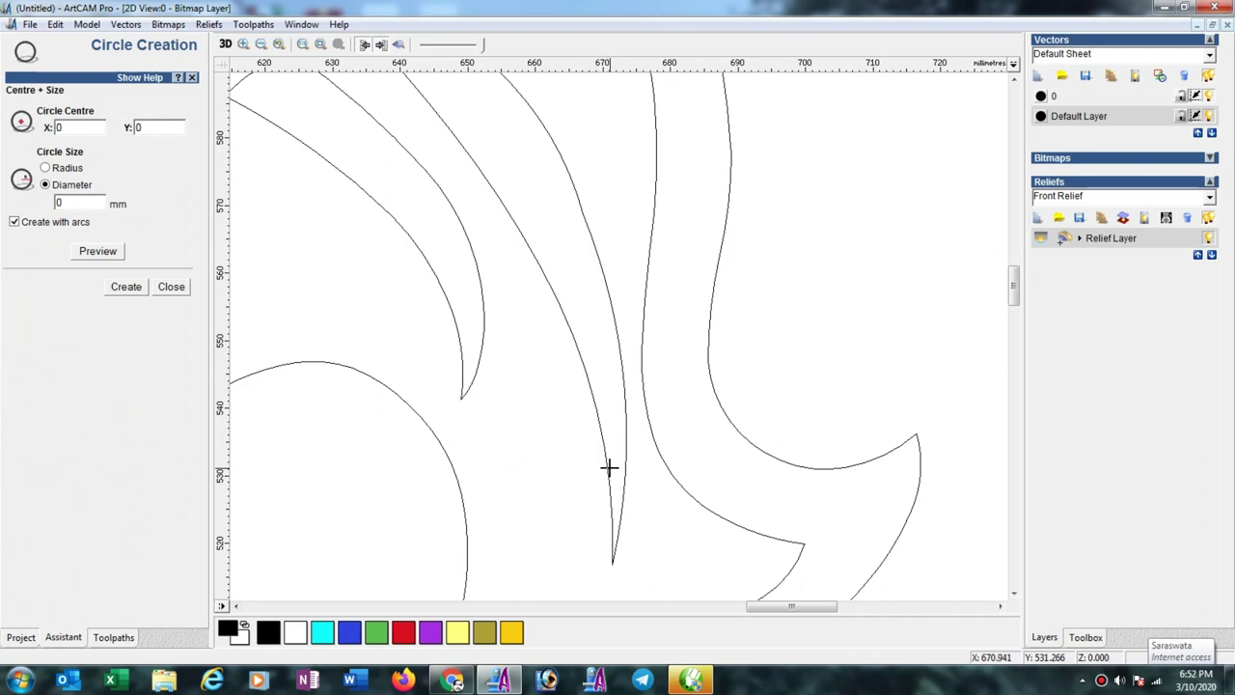
drag(607, 468, 621, 469)
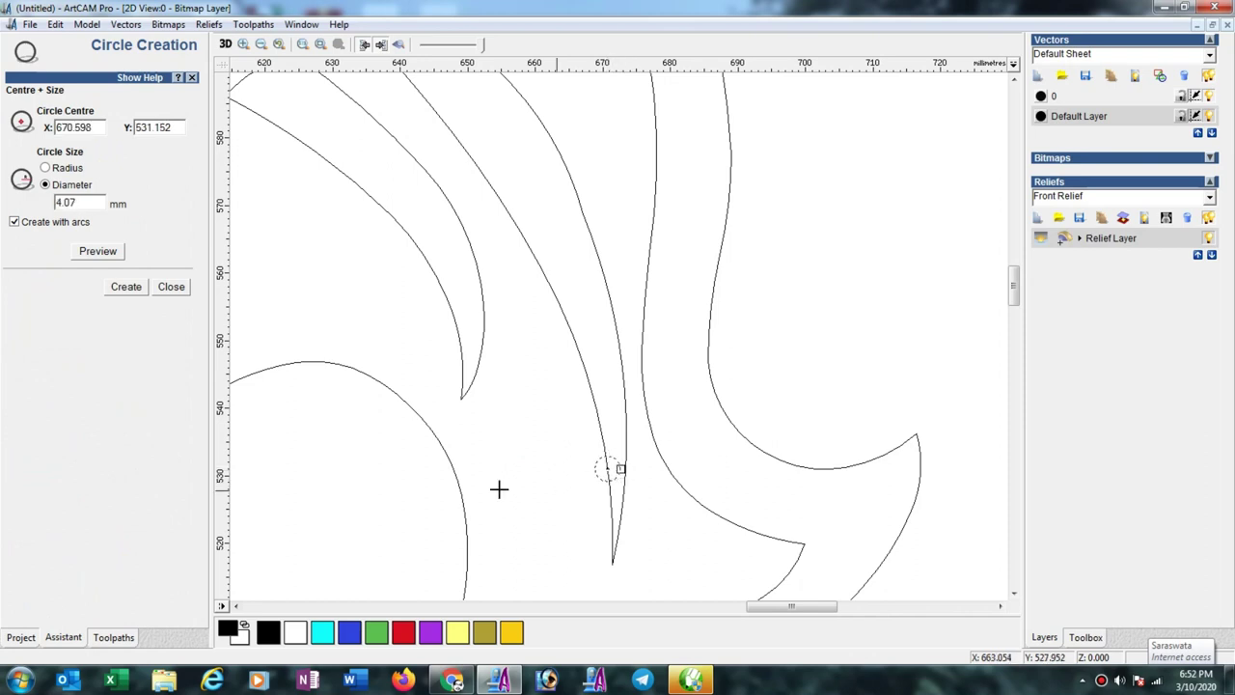
click(125, 286)
click(171, 286)
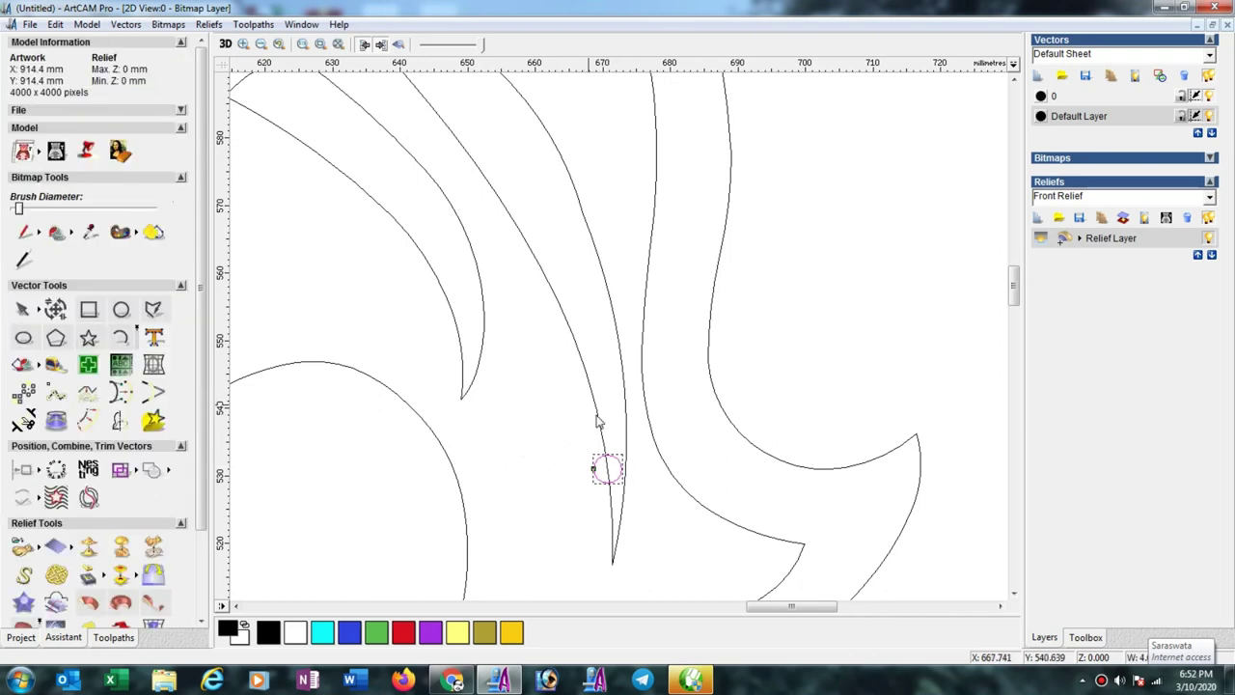
drag(621, 462, 622, 468)
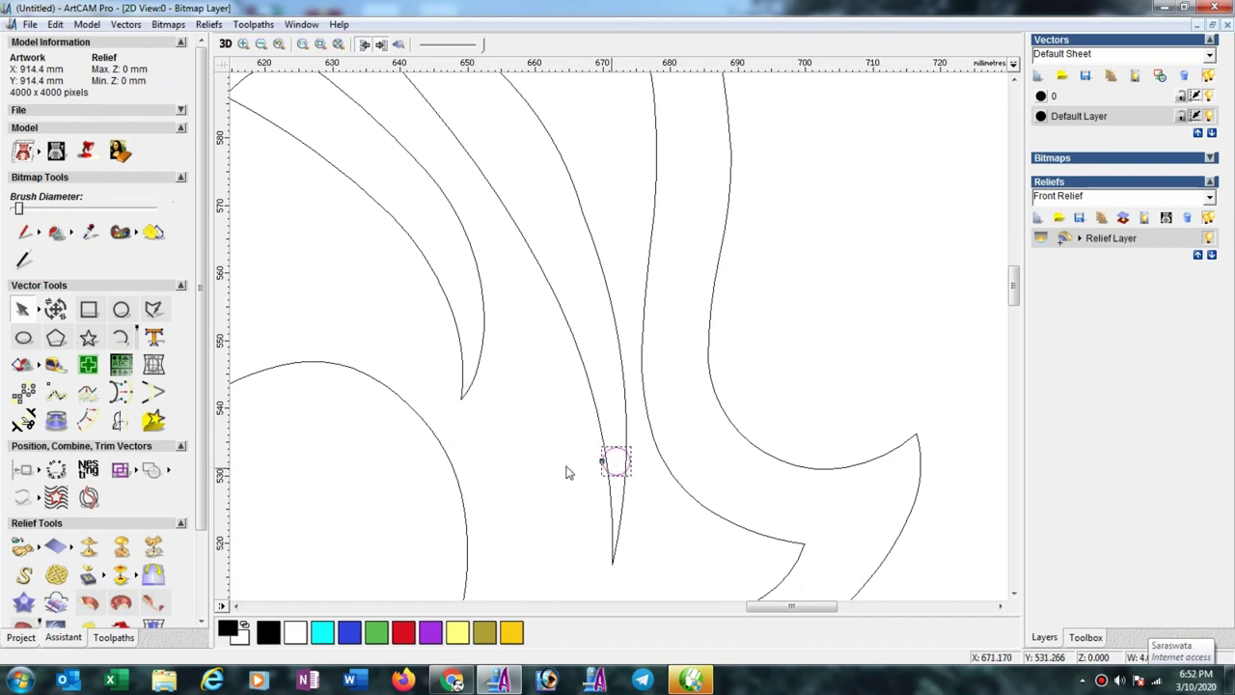
click(55, 311)
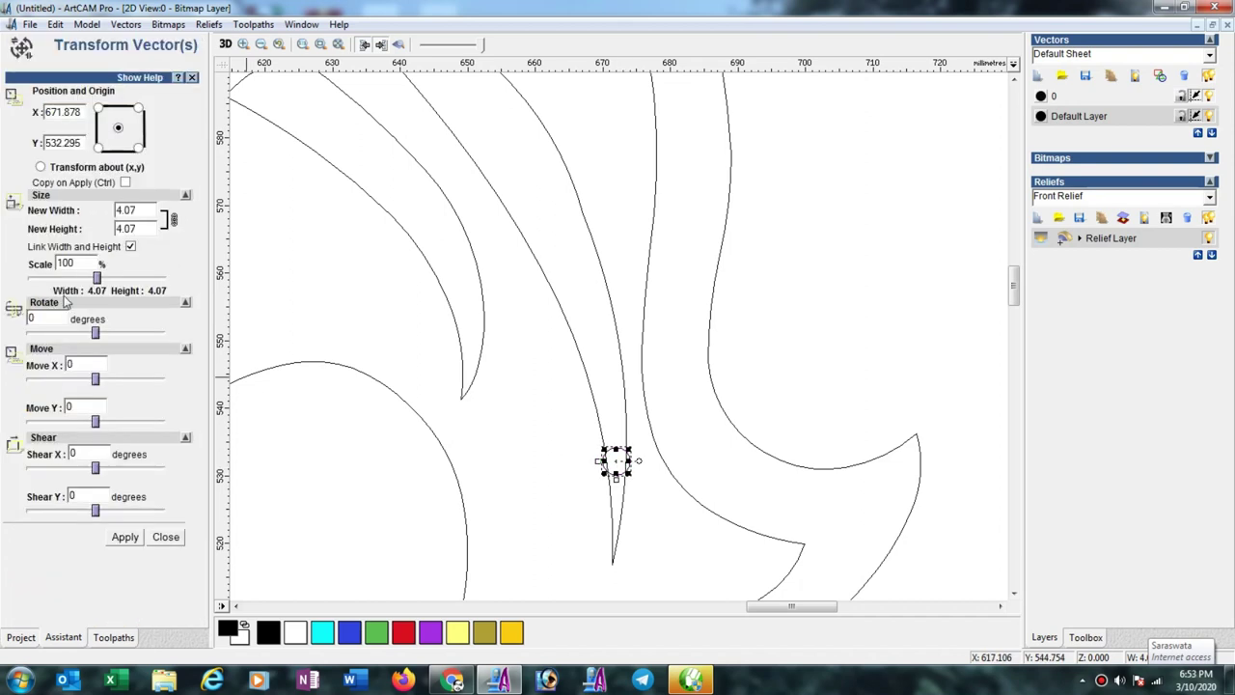
click(166, 536)
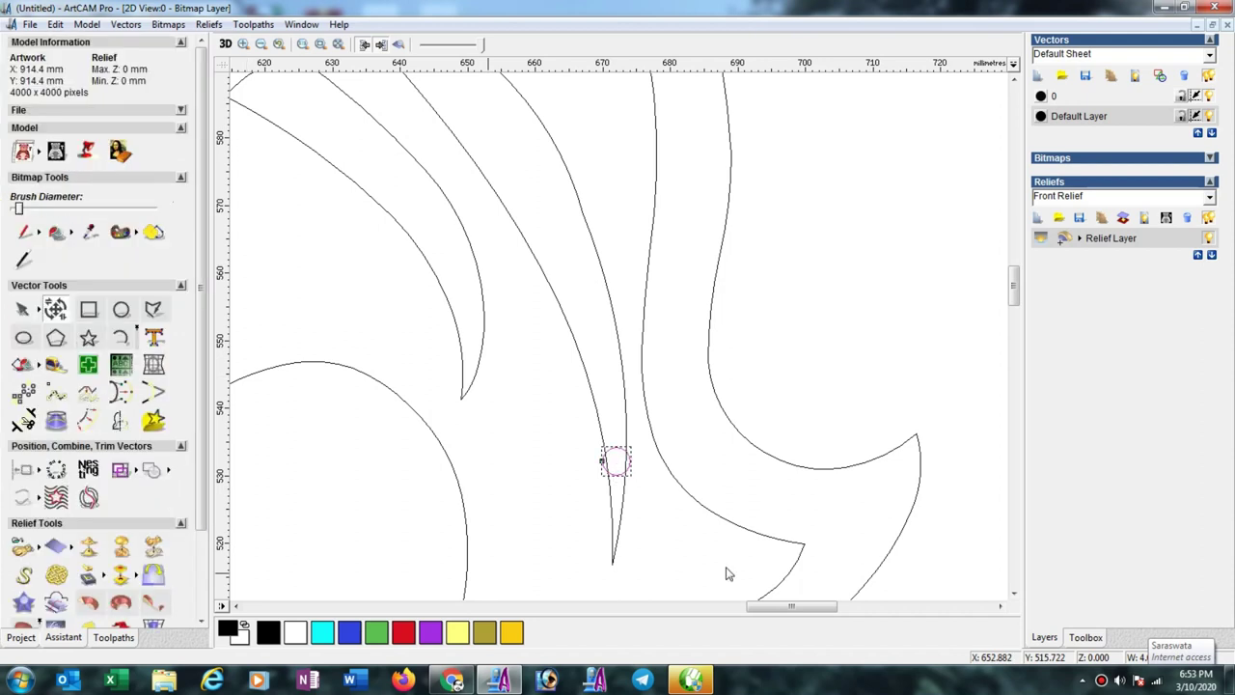
key(Delete)
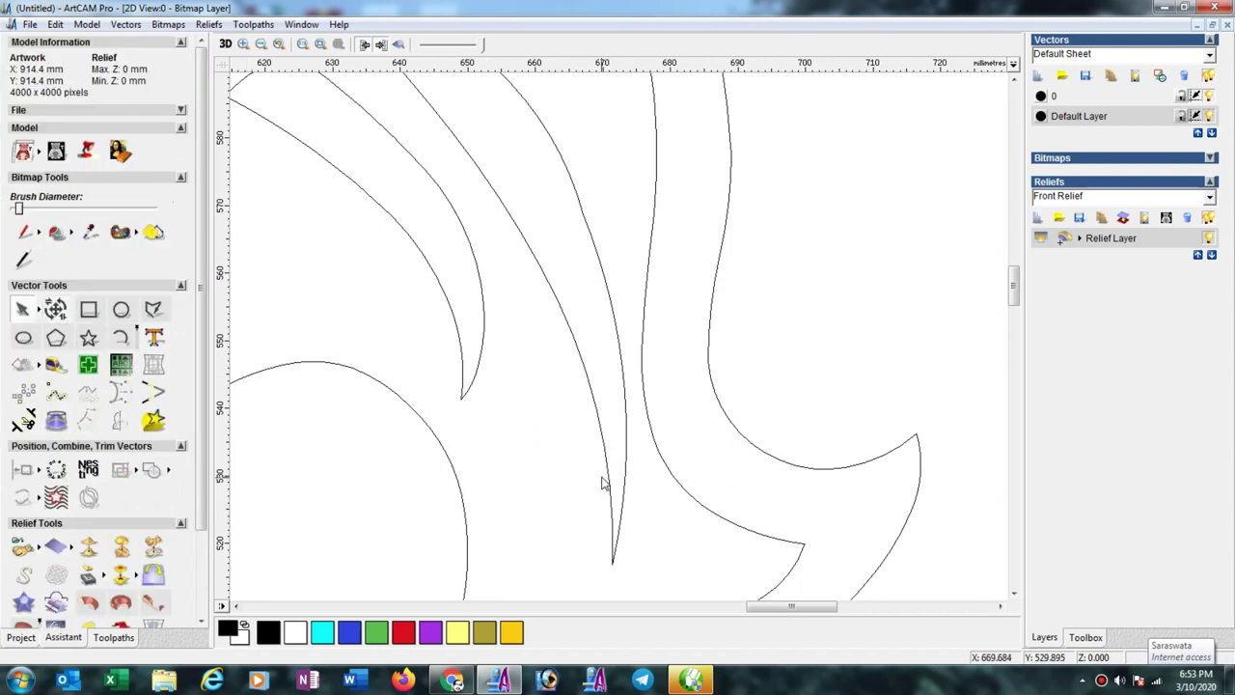
scroll(604, 482, down, 2)
scroll(645, 439, down, 4)
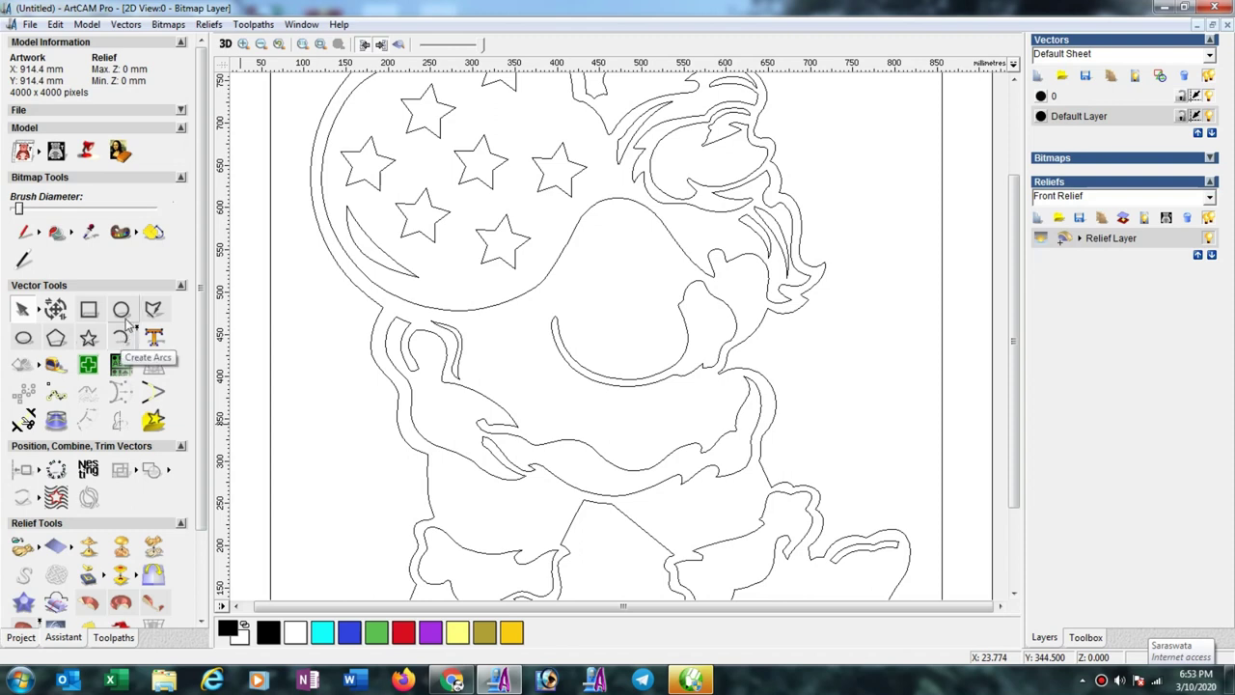
click(123, 332)
drag(297, 418, 313, 440)
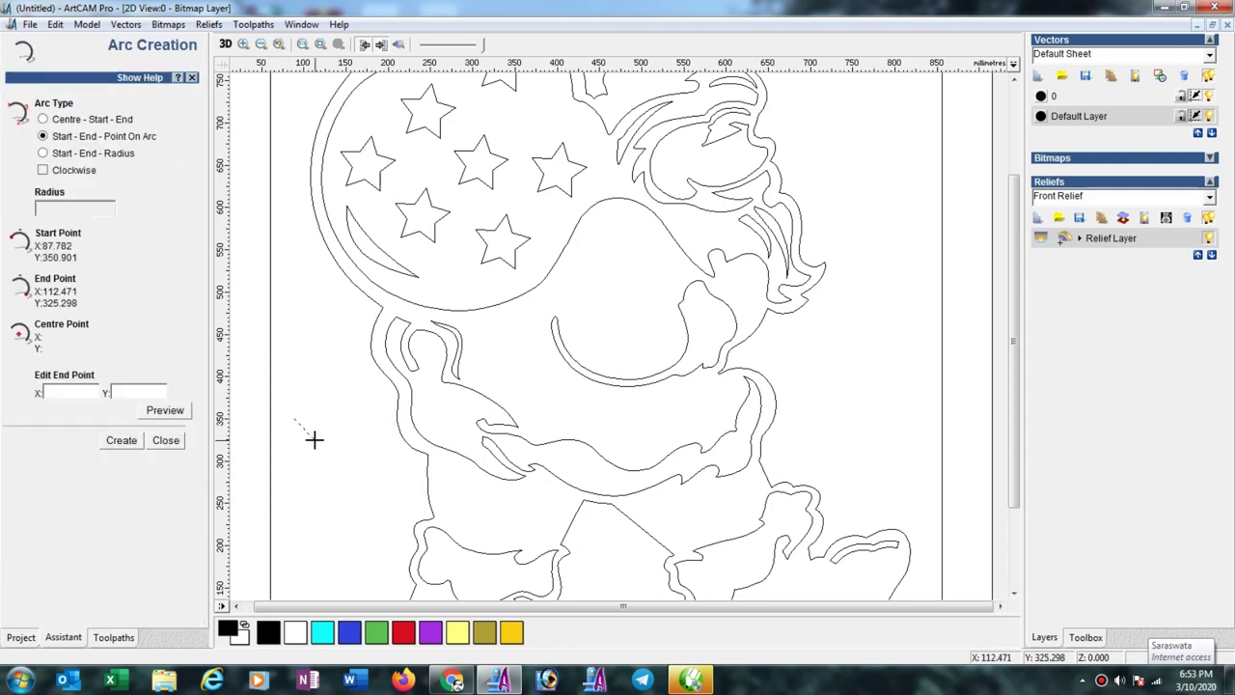
click(313, 439)
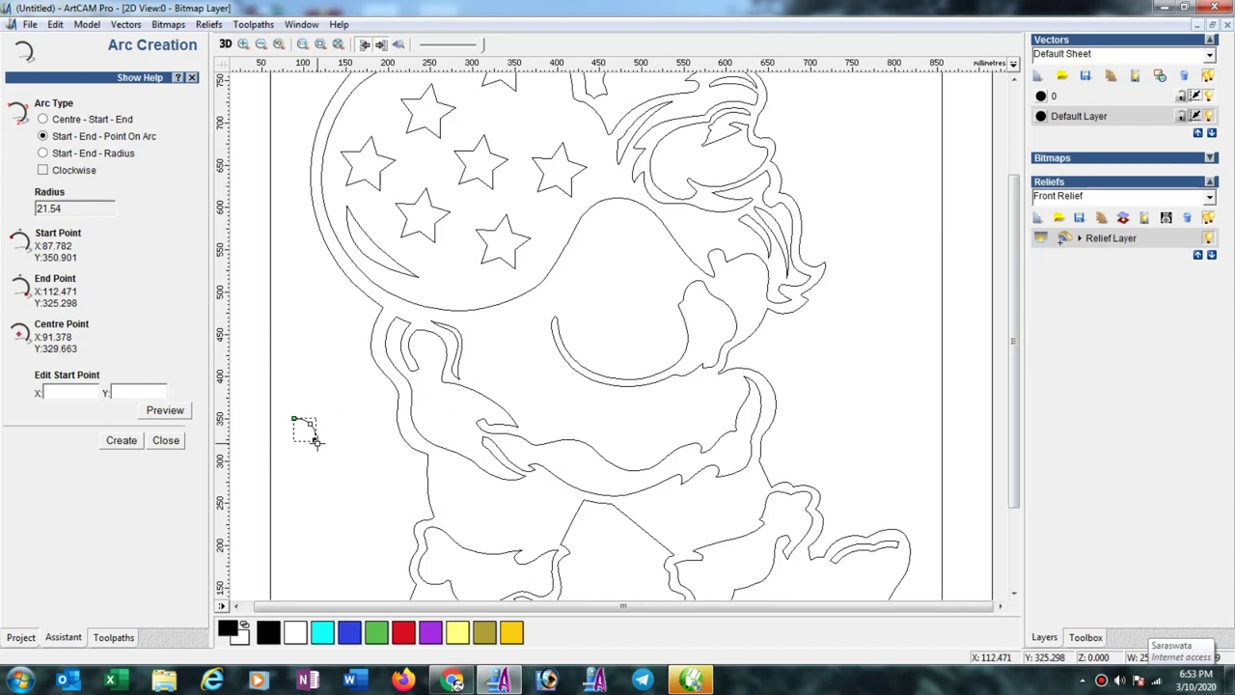
click(314, 439)
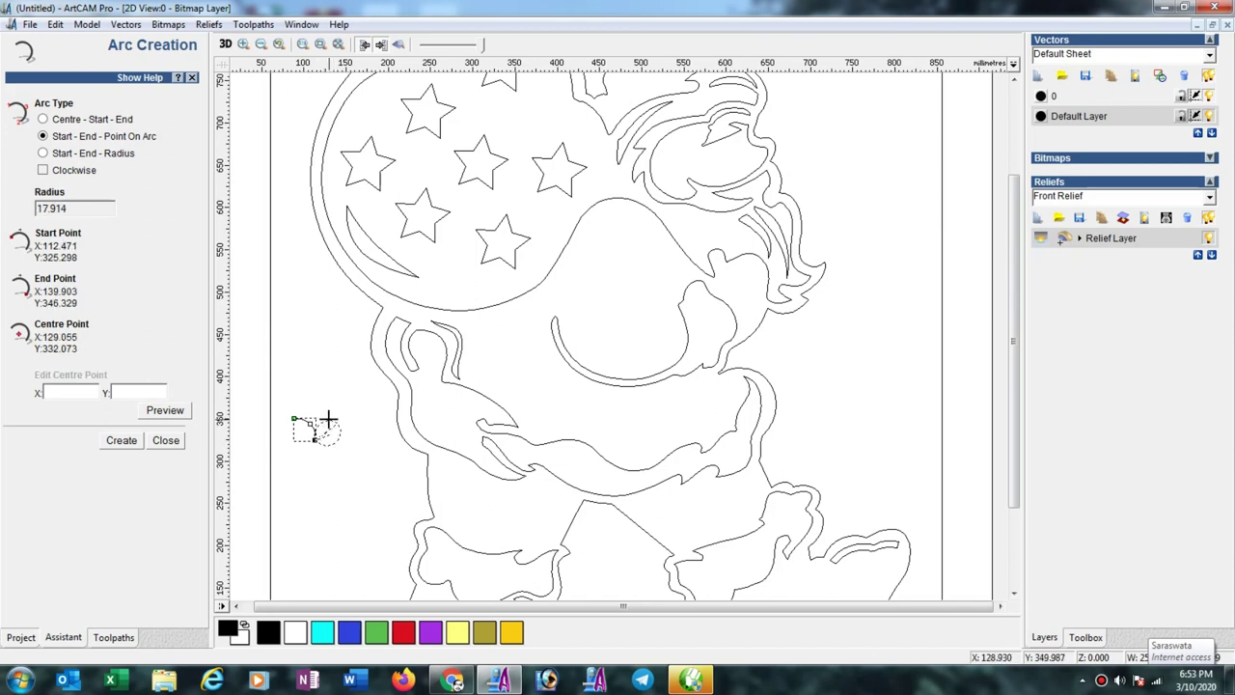
click(334, 422)
key(Escape)
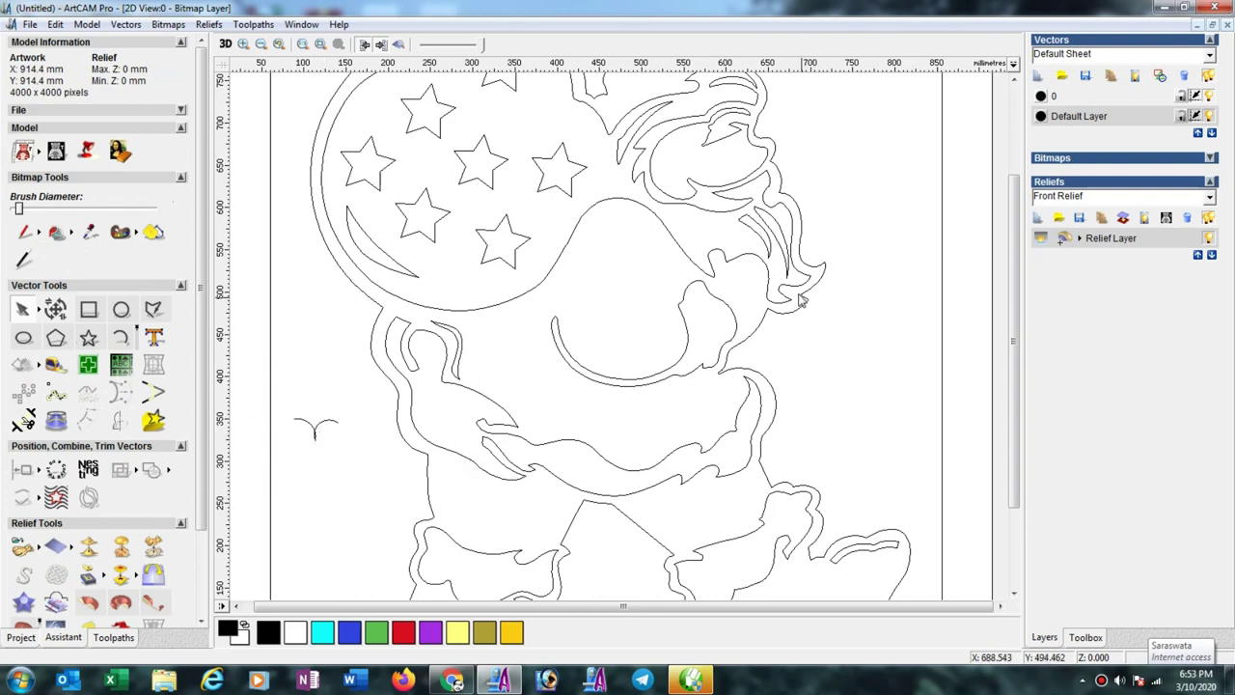
drag(286, 401, 351, 468)
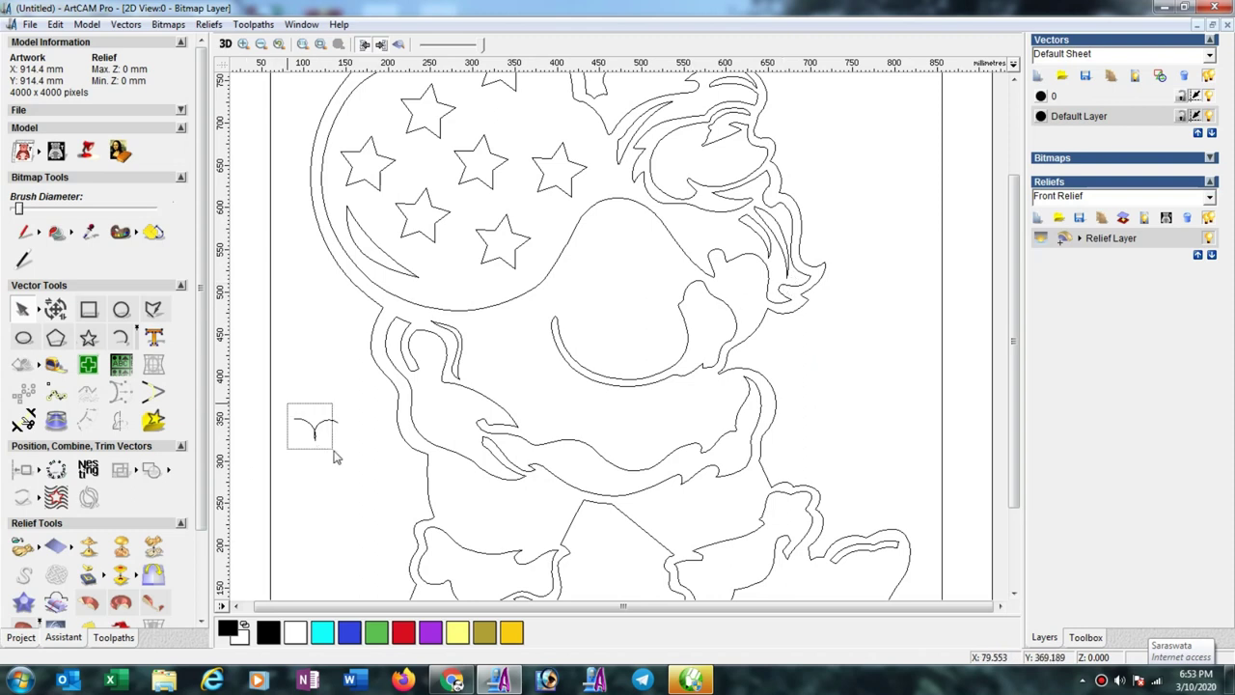
key(Delete)
scroll(466, 427, down, 2)
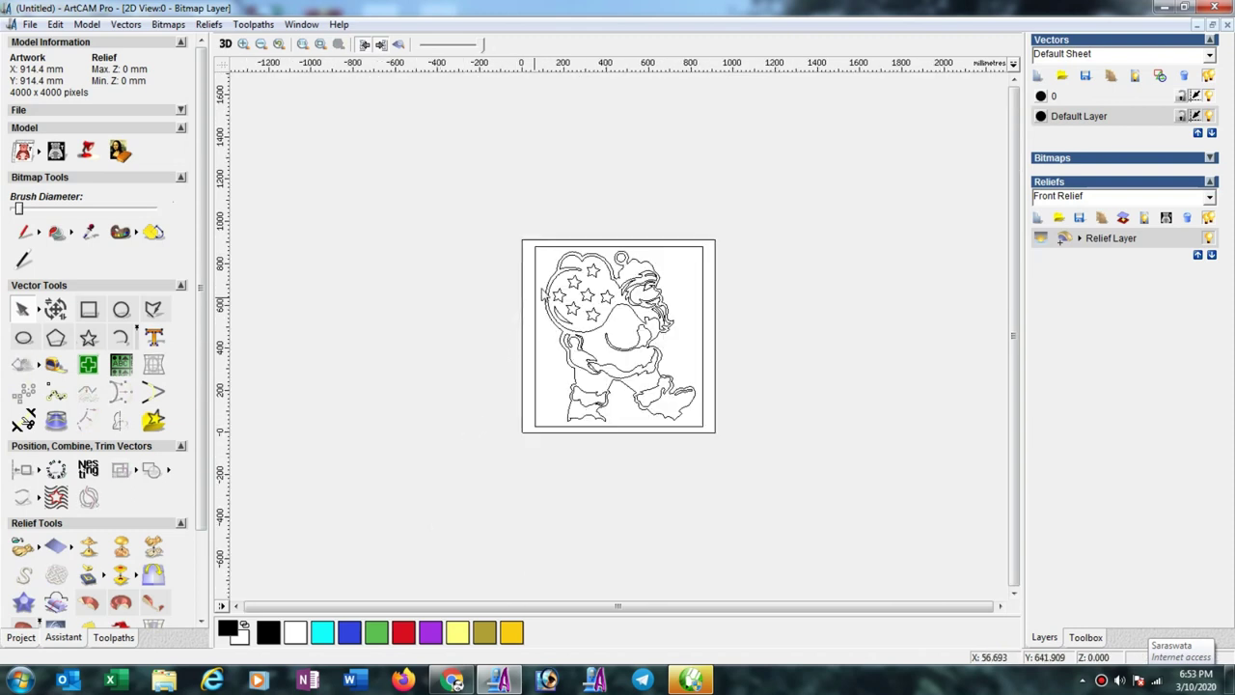
- Select all Santa vectors and start Machine Along Vector, preparing to replace the finish depth with 3
drag(540, 224, 695, 452)
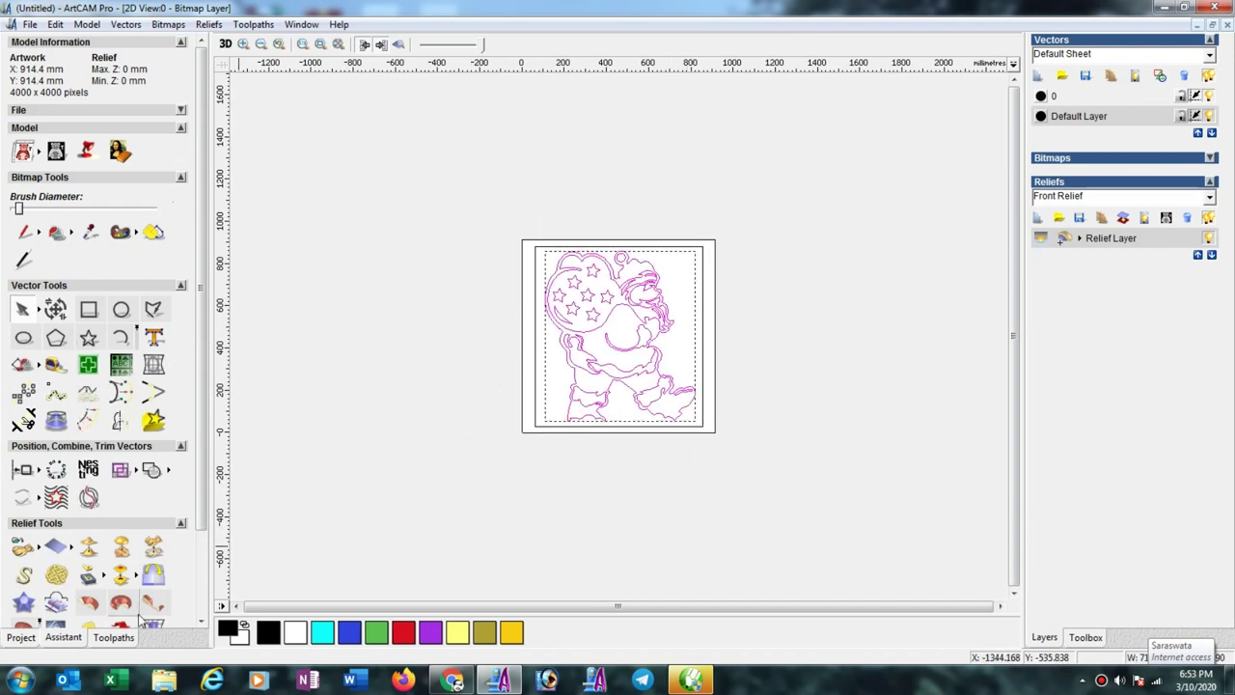
click(113, 638)
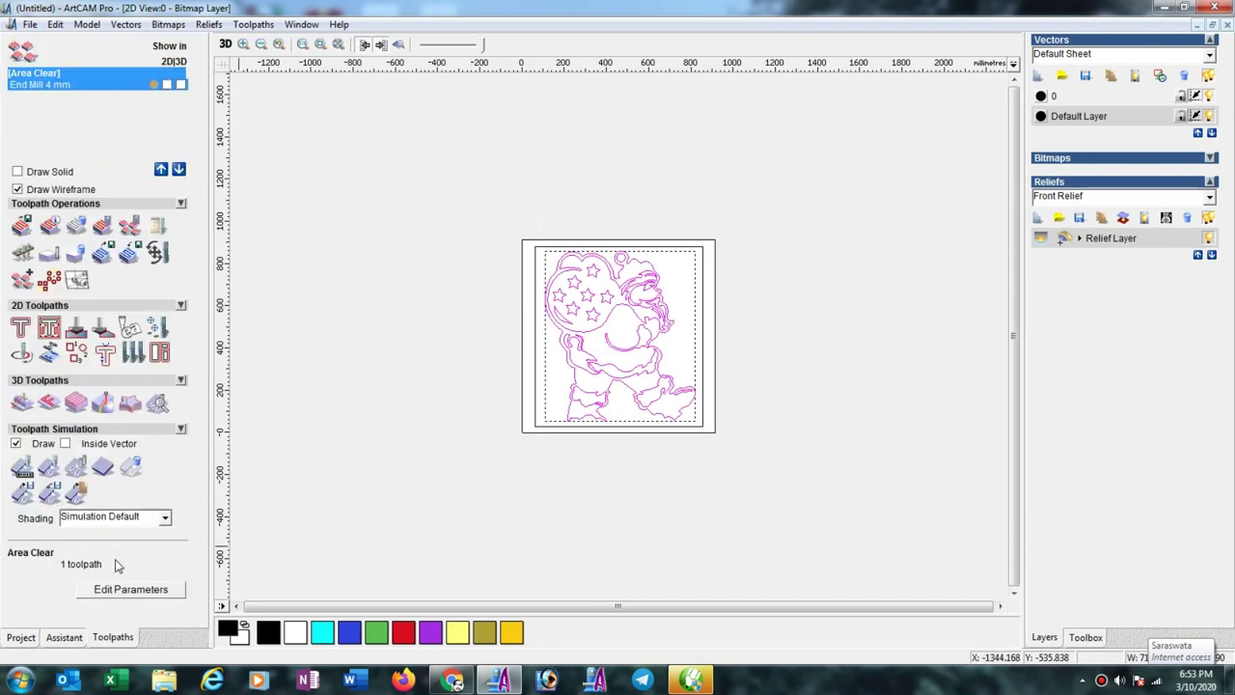
click(22, 354)
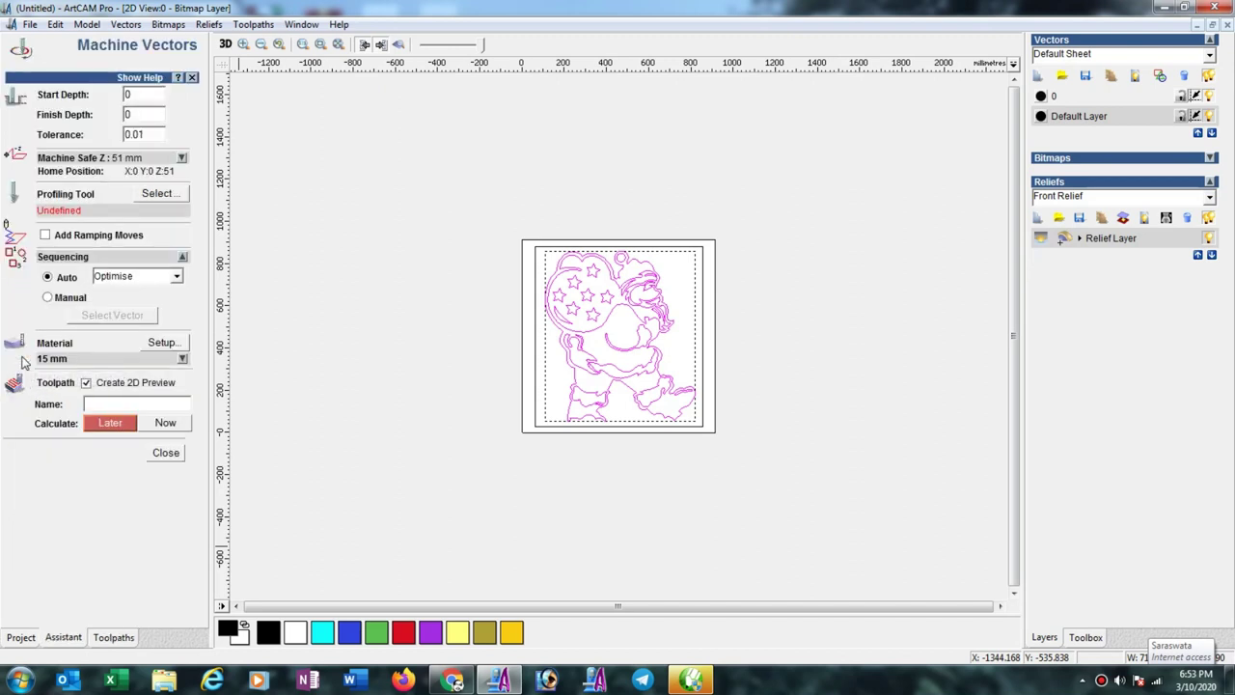
double_click(109, 122)
text(3)
- Copy the Veining Tool 10mm in the tool database and open the copy for editing
click(159, 193)
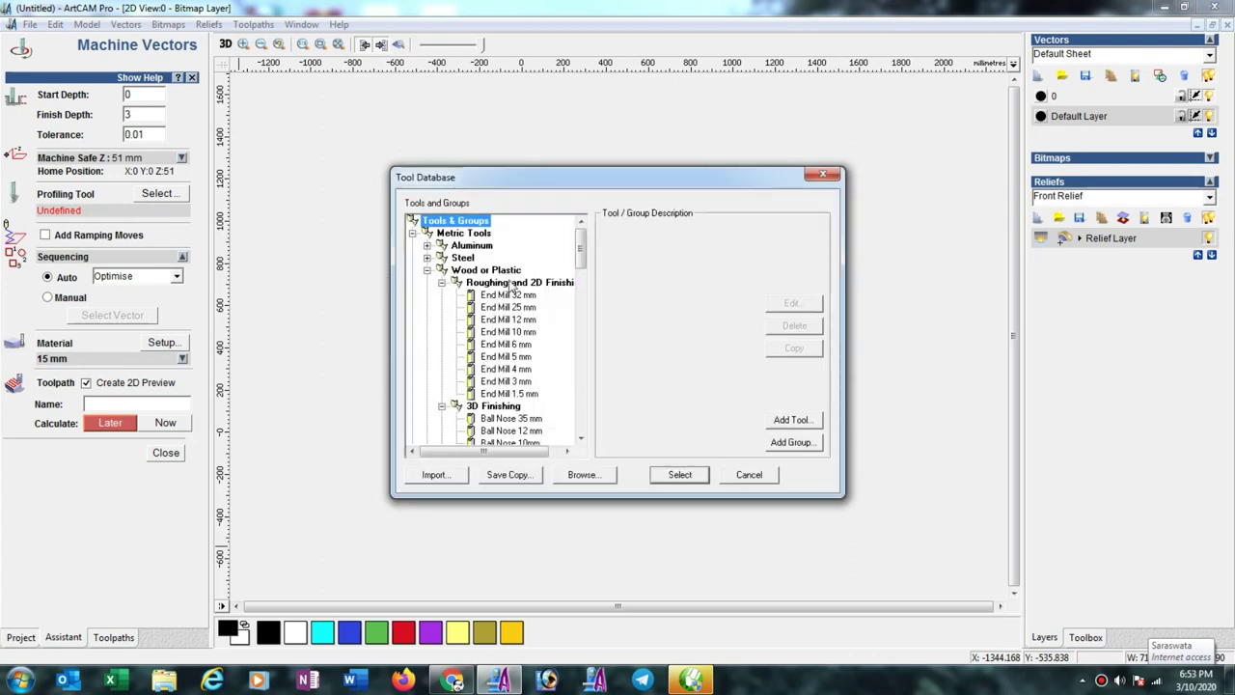
drag(582, 252, 582, 349)
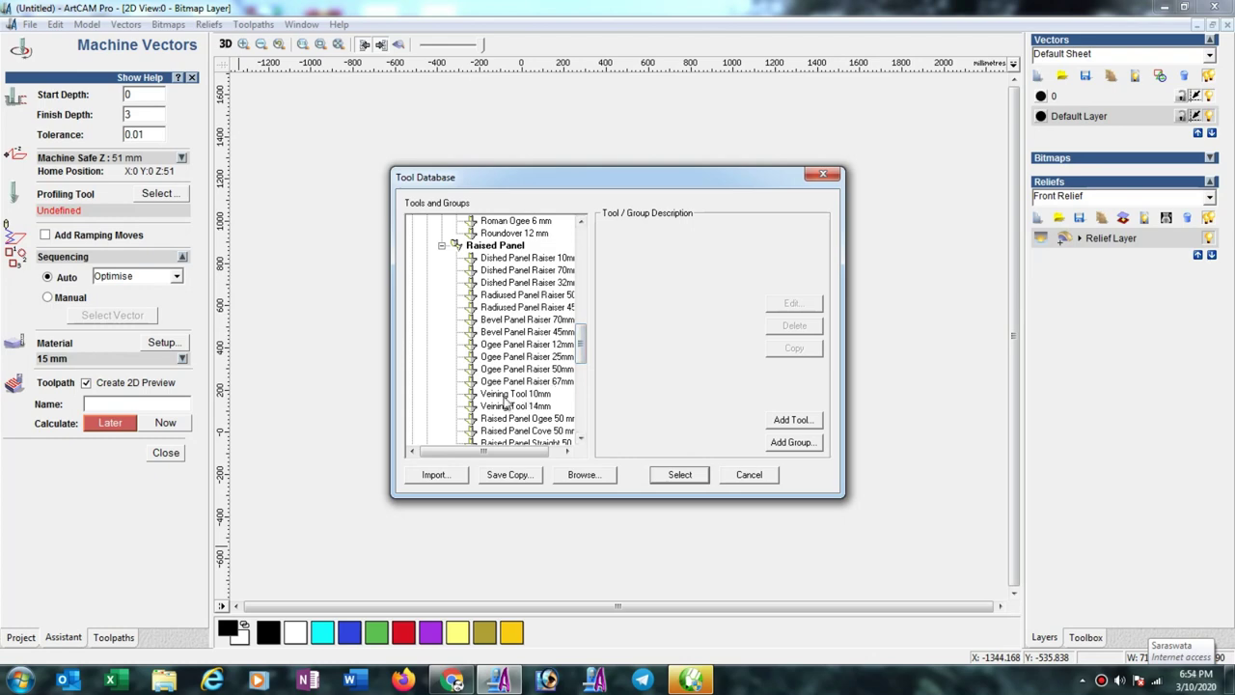
click(504, 394)
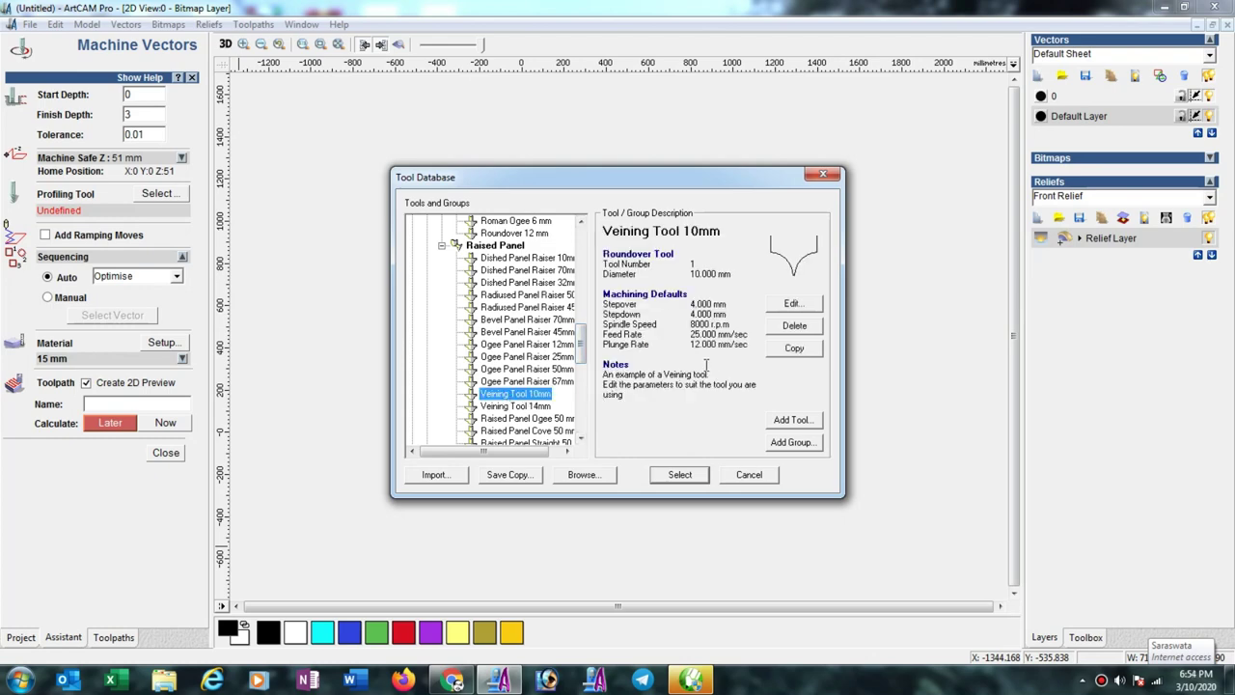
click(792, 304)
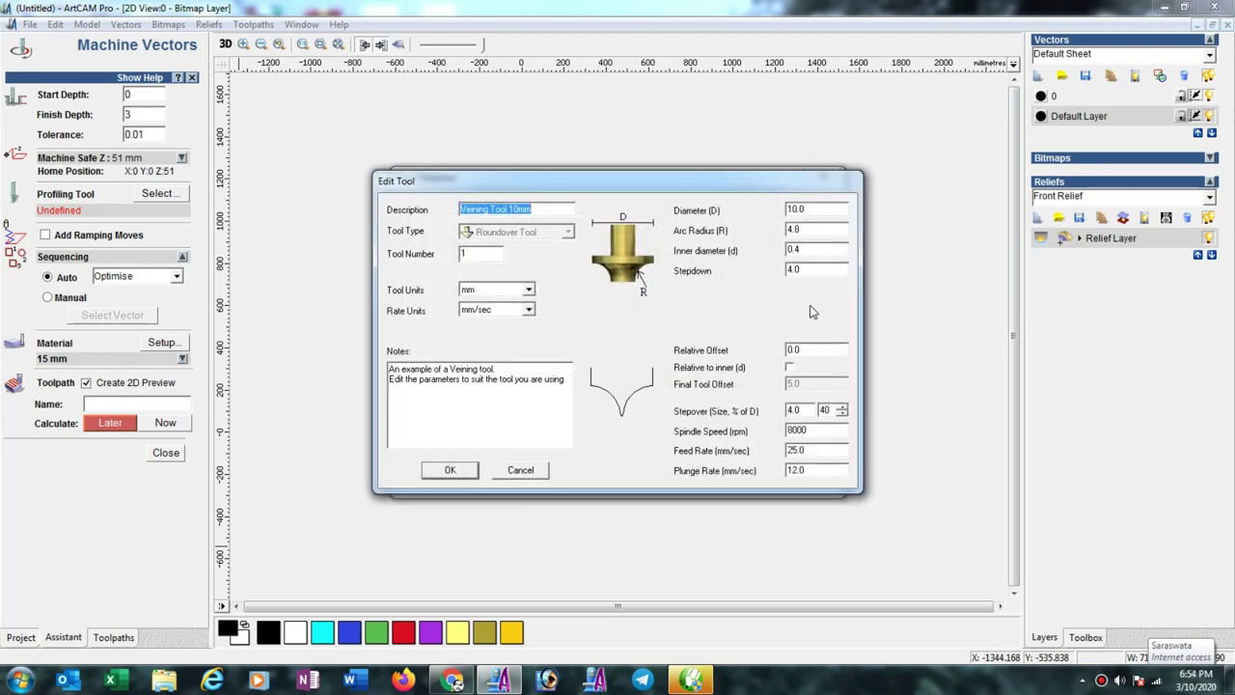
click(530, 470)
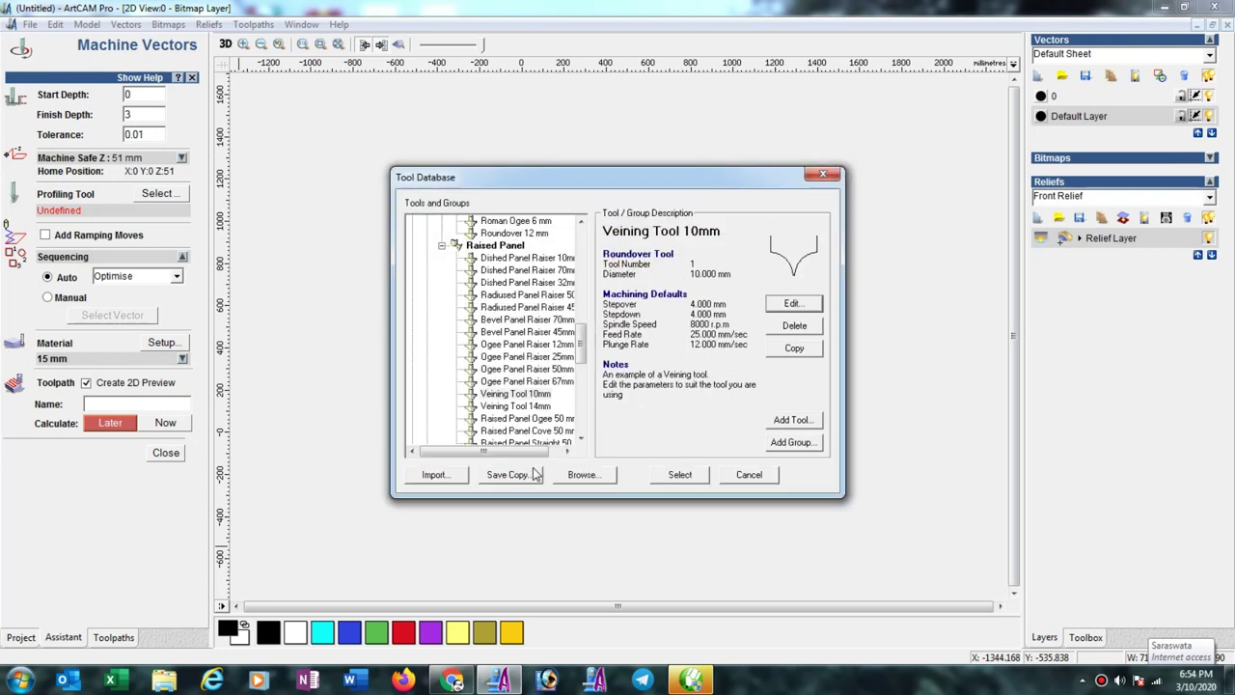
click(540, 394)
click(795, 349)
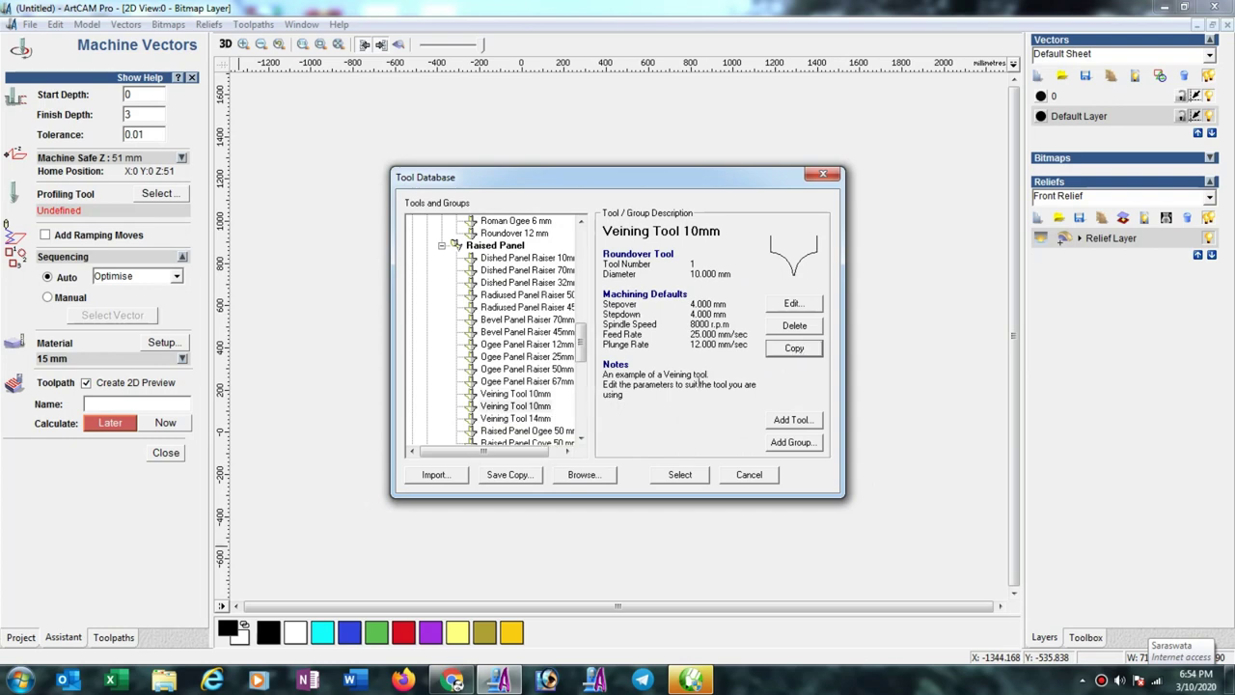
click(534, 395)
click(793, 304)
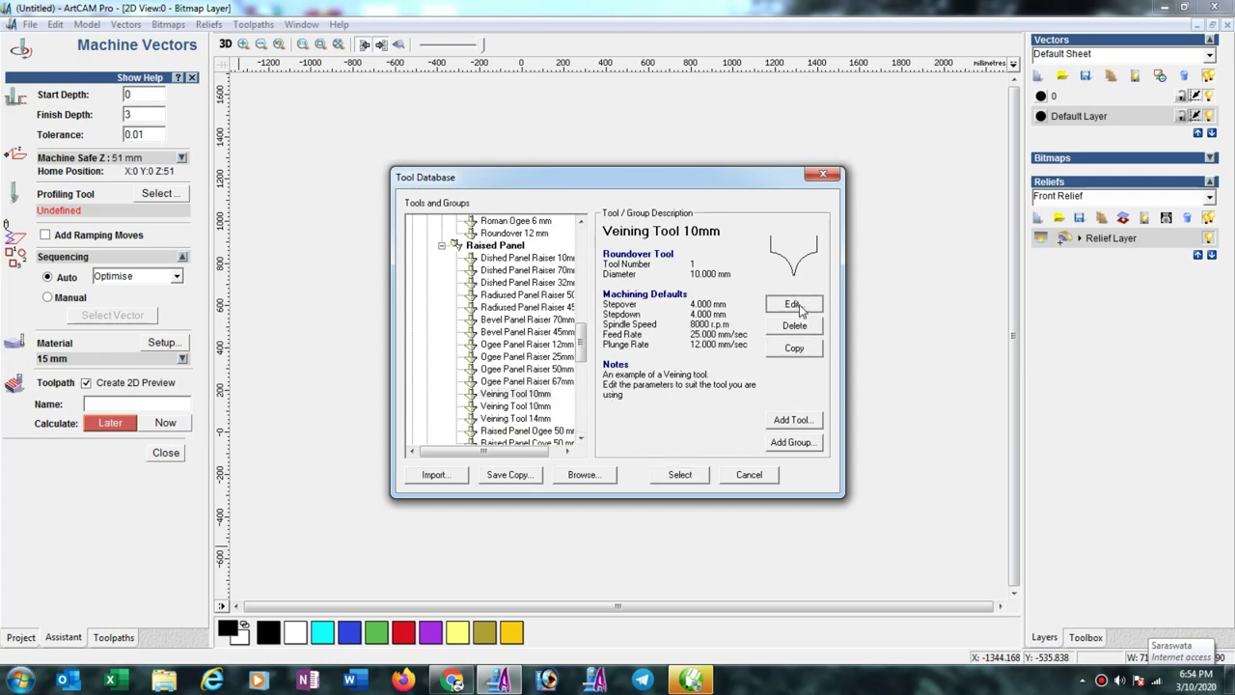
- Rename the copy to Veining Tool 3mm with 3 mm diameter and 3 mm stepdown
click(510, 210)
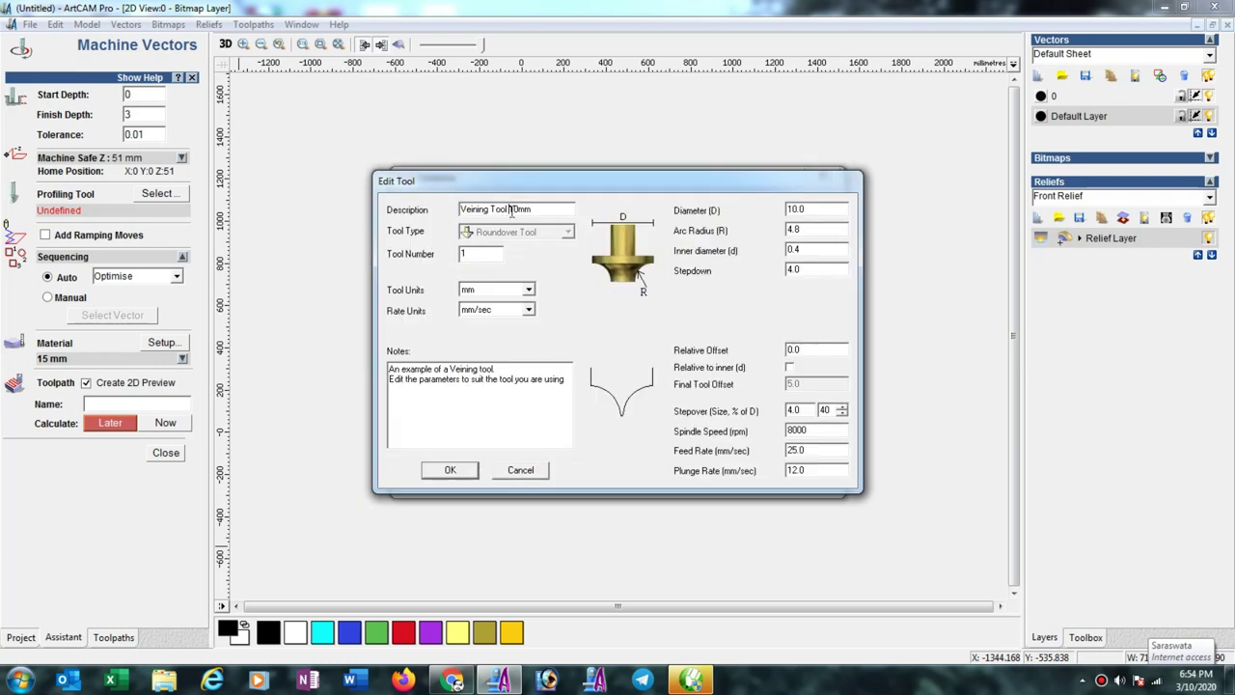
drag(512, 210, 521, 210)
text(3)
drag(821, 208, 763, 224)
text(3)
key(Tab)
text(3)
key(Tab)
key(Tab)
text(3)
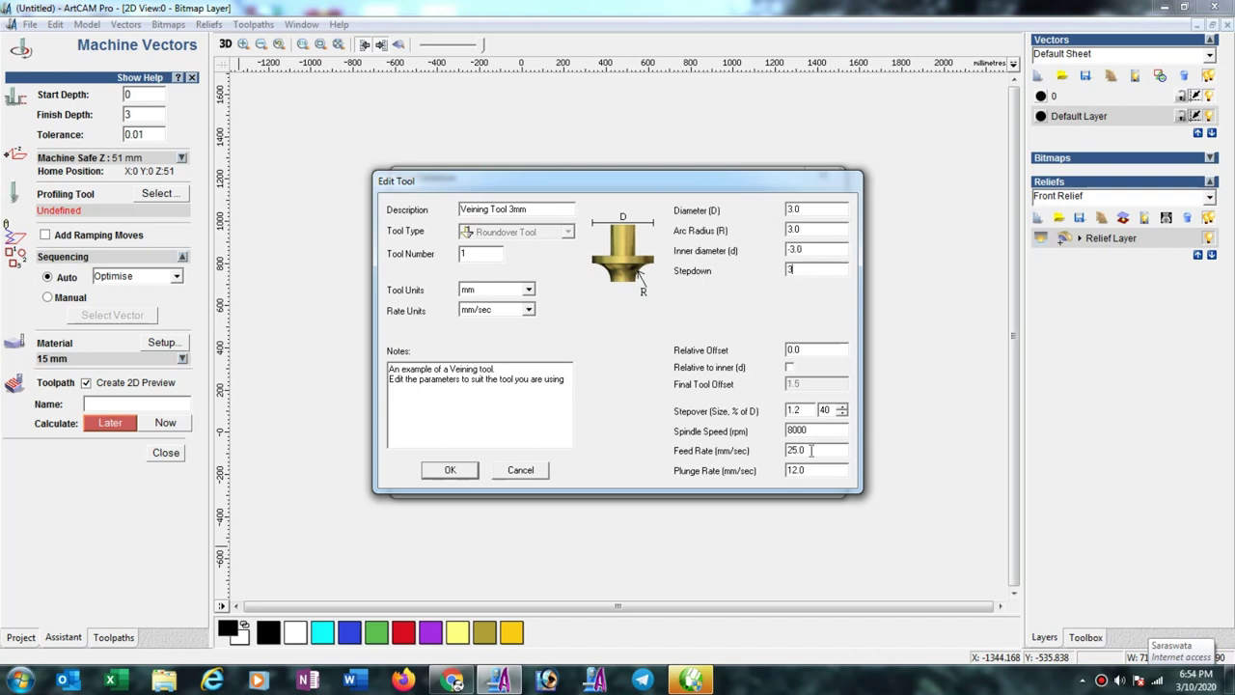
- Set feed 100, plunge 80 and arc radius 1.4, then select it as profiling tool
drag(815, 449, 729, 480)
text(100)
drag(826, 467, 762, 474)
text(8)
text(0)
drag(799, 232, 781, 236)
text(1)
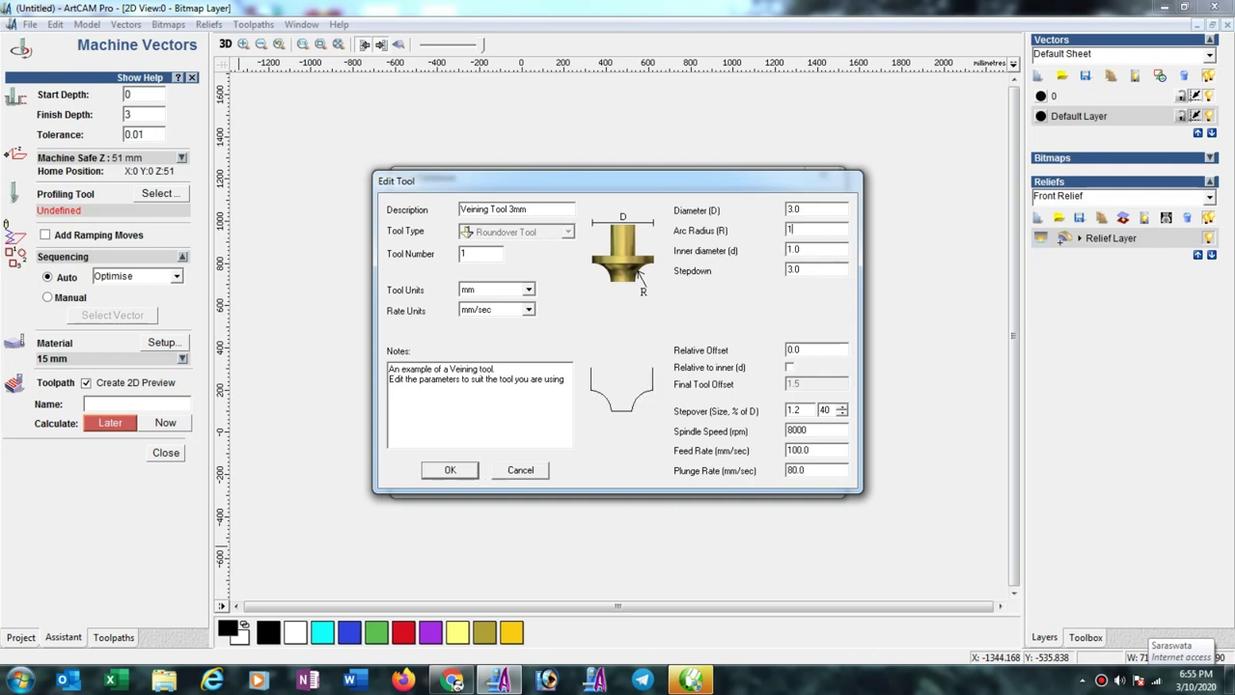
text(.4)
click(462, 472)
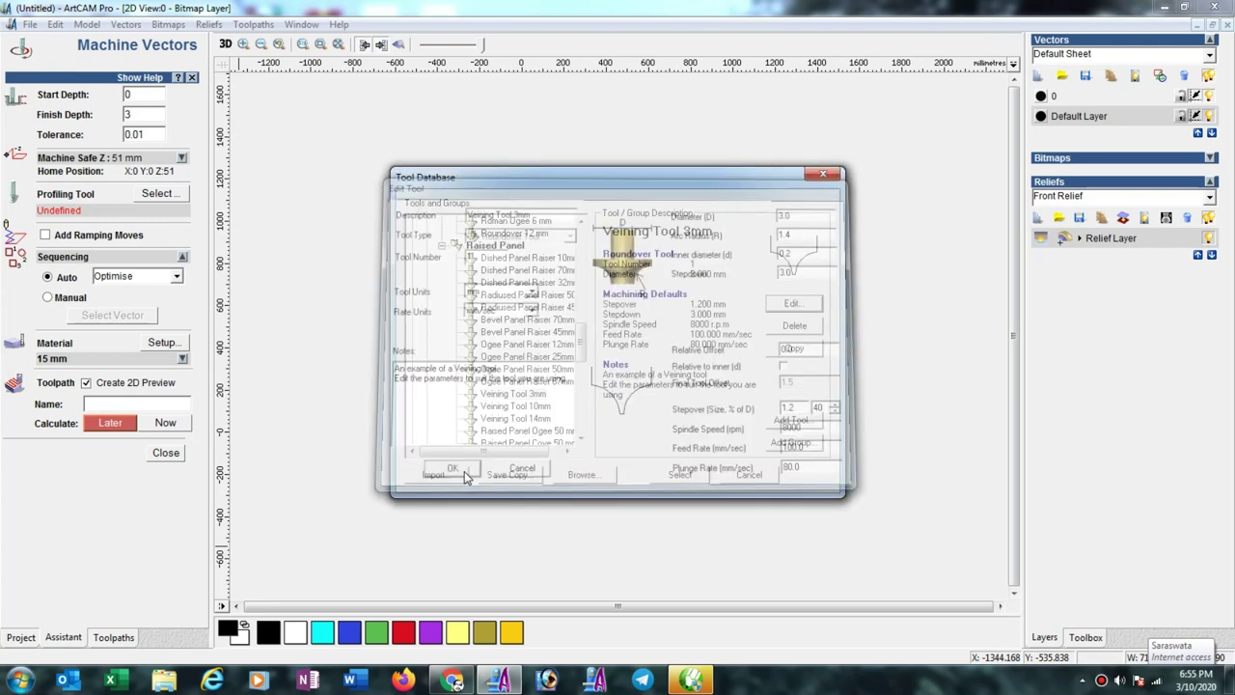
click(680, 475)
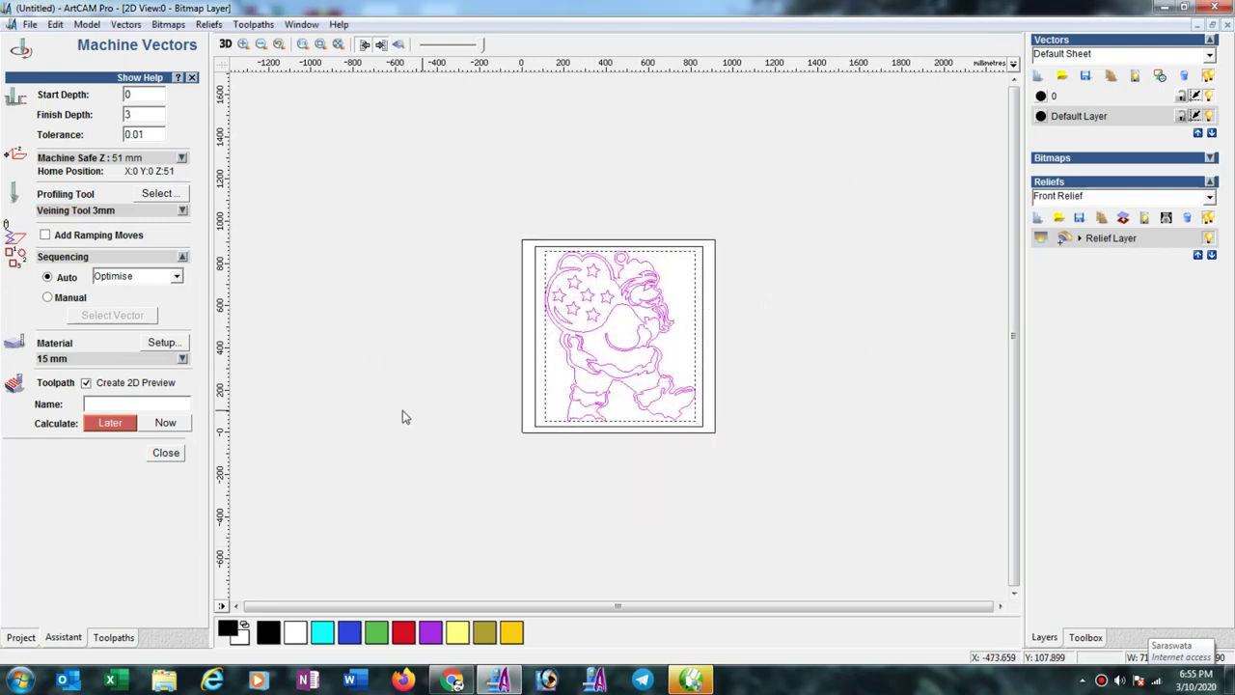
- Calculate the Veining Tool 3mm toolpath and simulate it in 3D, viewing the whole engraved plate
click(178, 425)
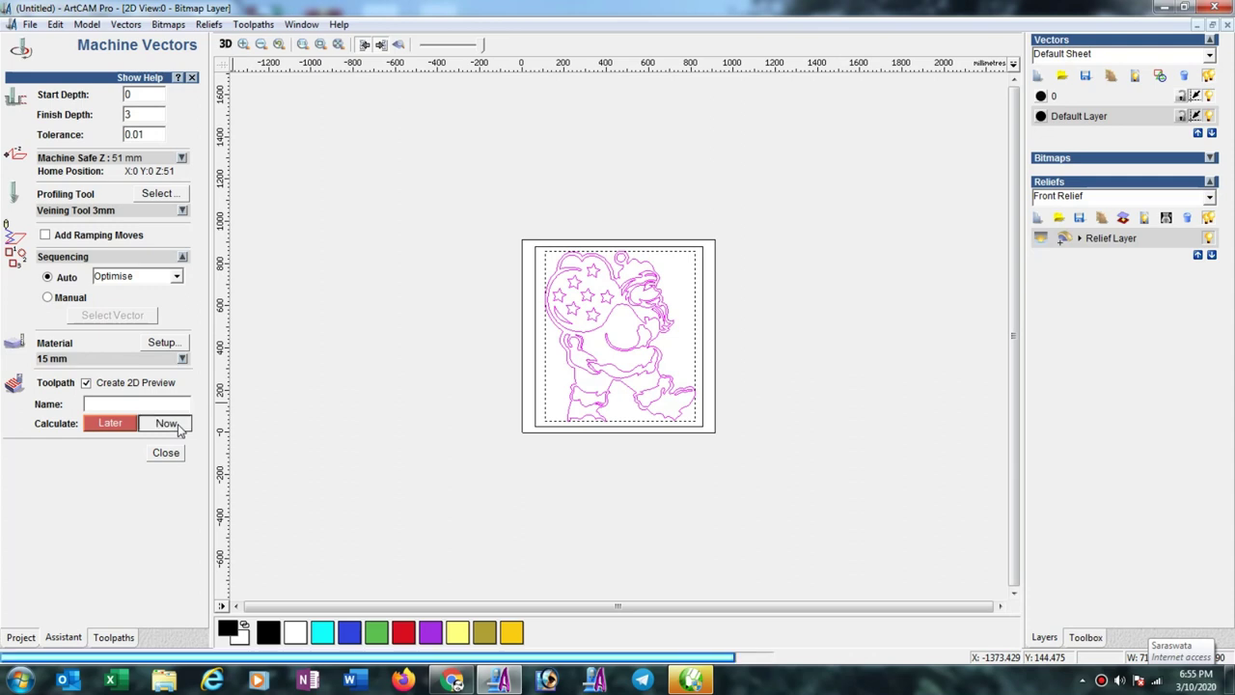
click(165, 453)
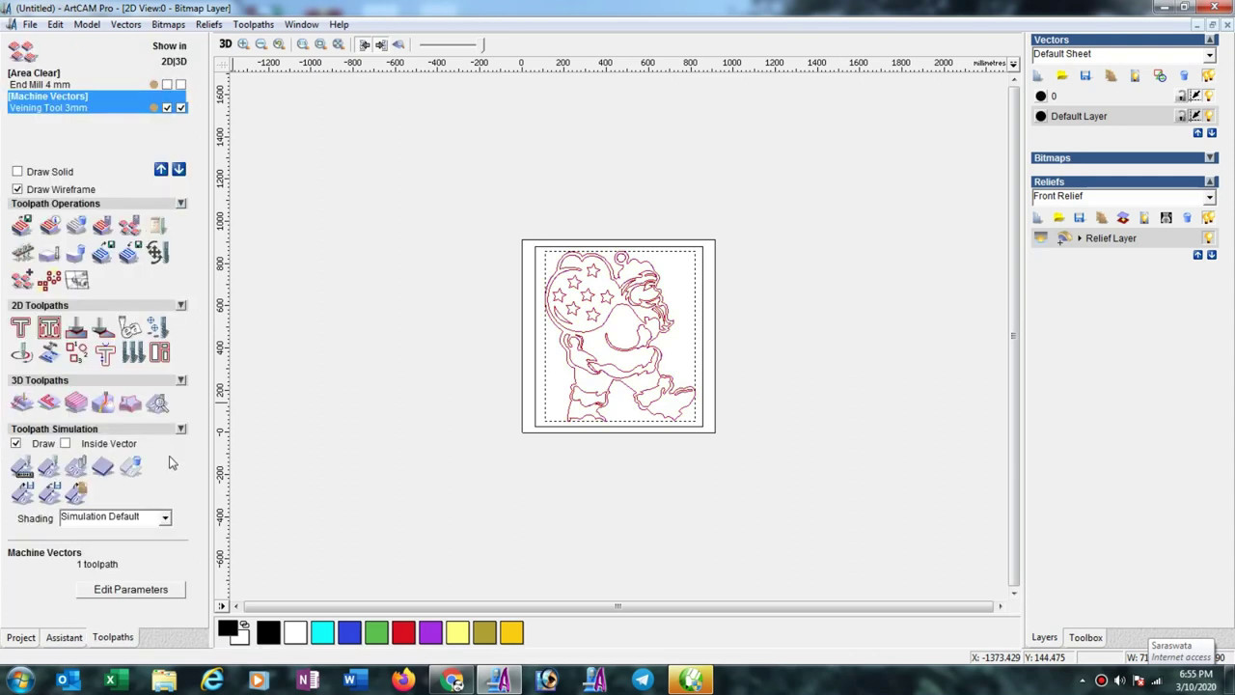
click(50, 469)
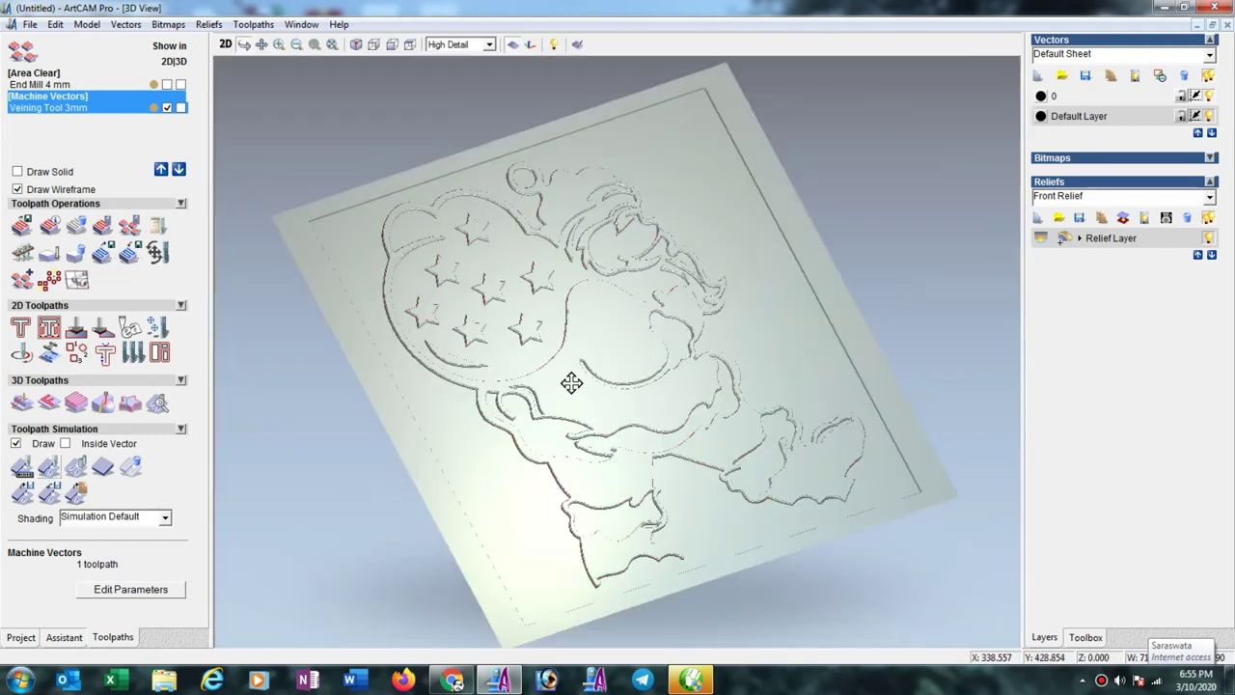
drag(597, 405, 574, 460)
scroll(578, 460, up, 5)
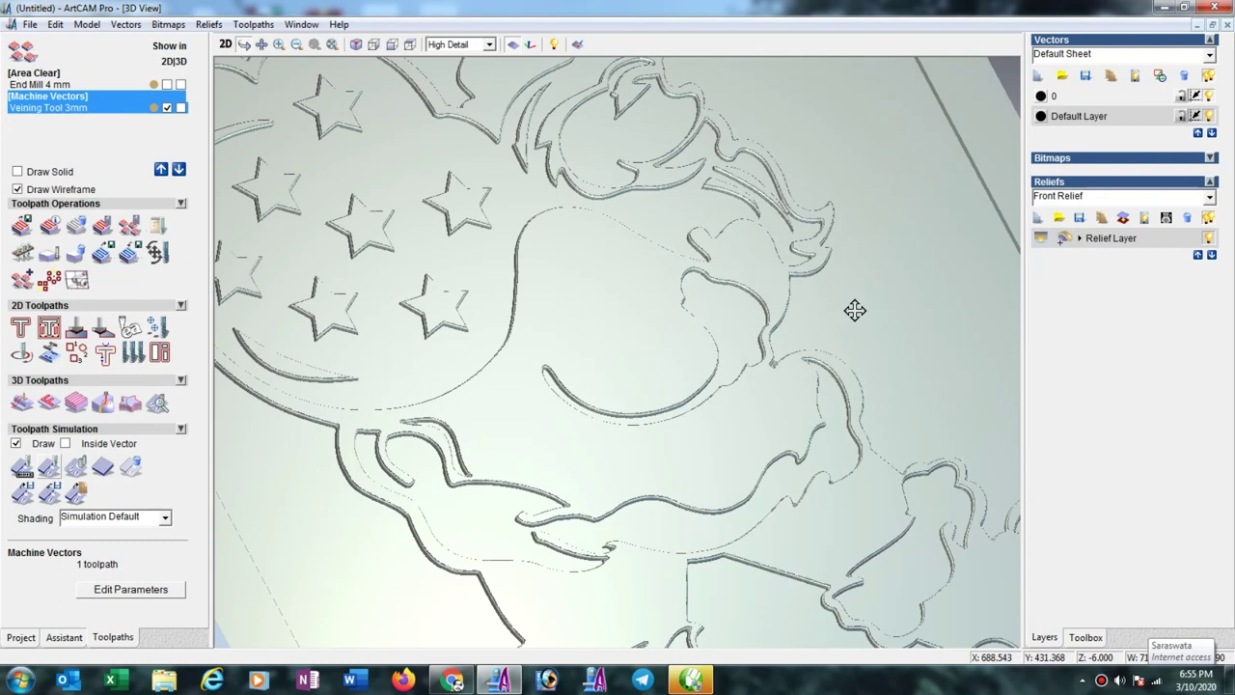
scroll(836, 325, down, 3)
mouse_move(757, 372)
mouse_down()
mouse_move(663, 517)
mouse_move(677, 497)
mouse_up()
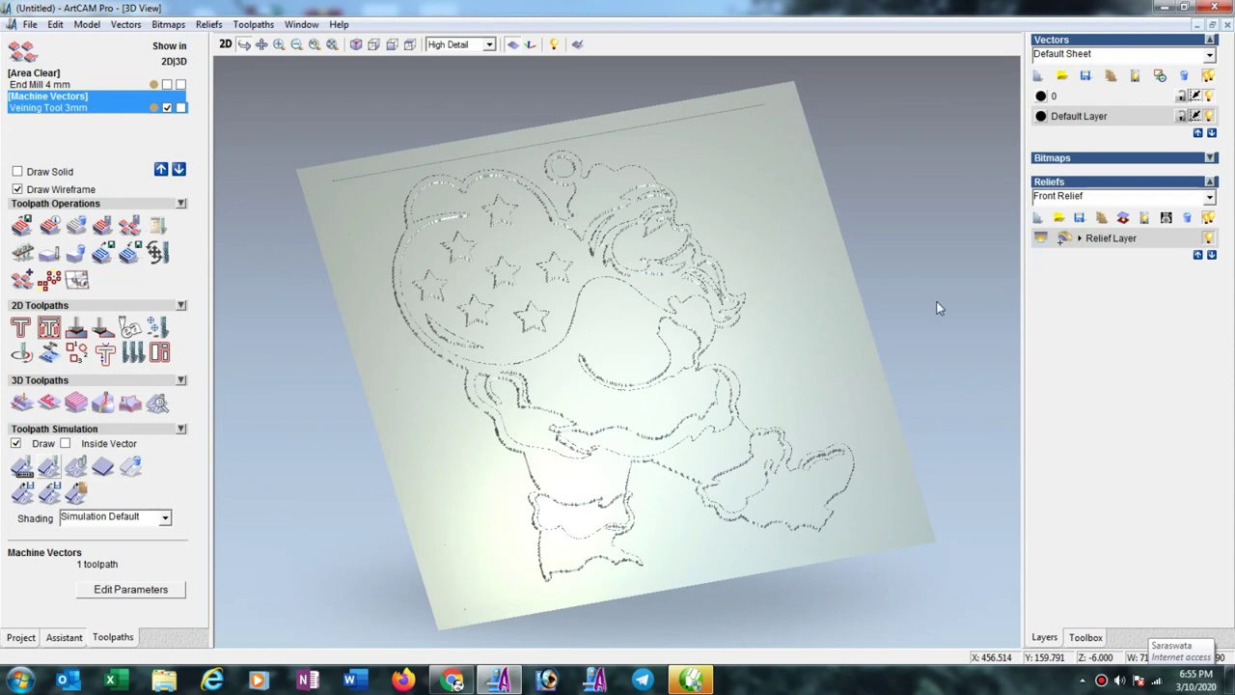